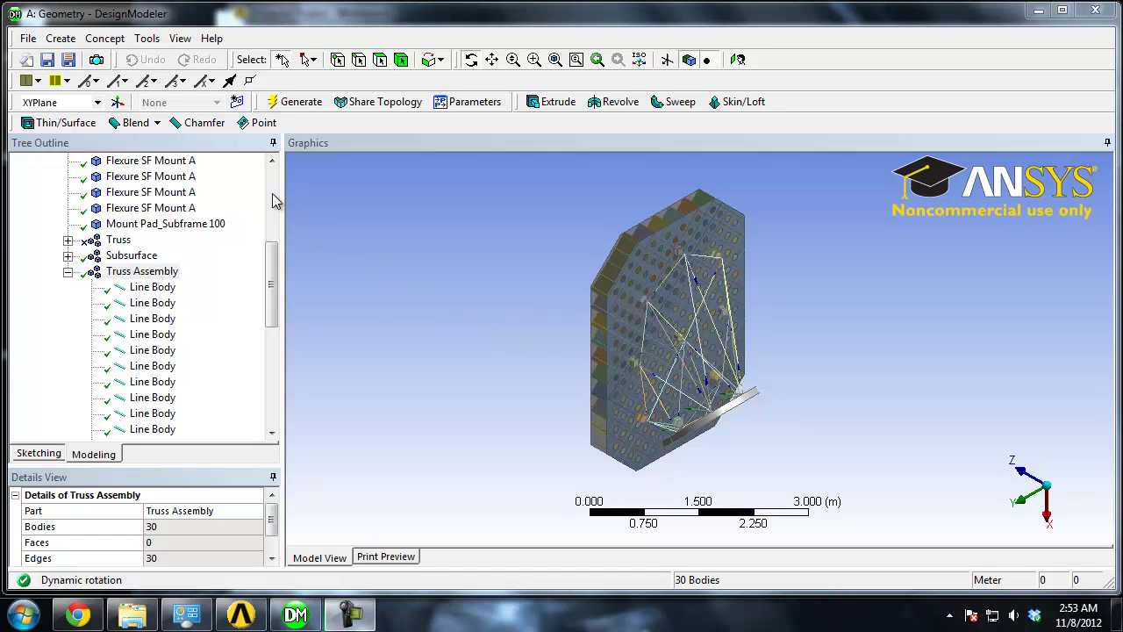
# Create a rectangular tube cross section, RectTube1, with default 0.1 m widths and 0.01 m walls.
pyautogui.click(102, 41)
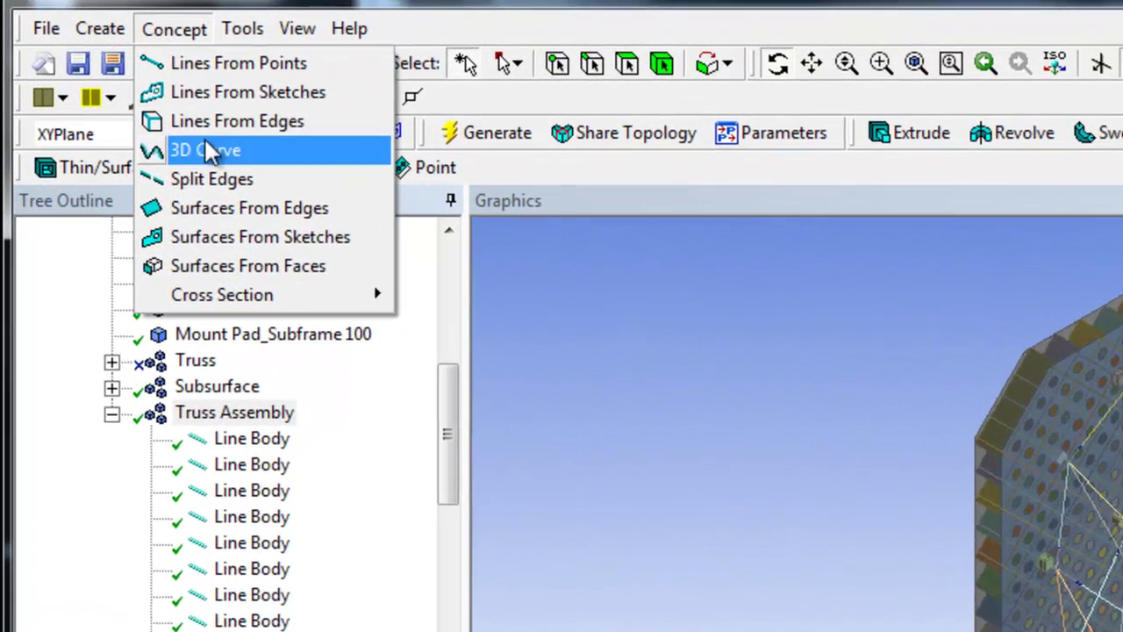
pyautogui.moveTo(290, 302)
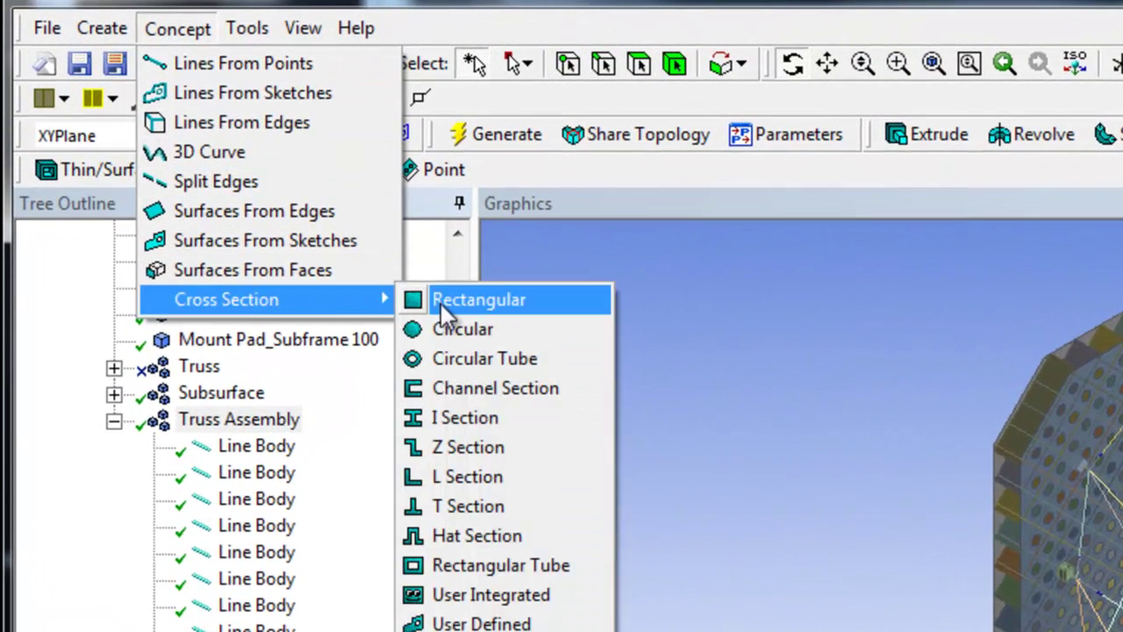
pyautogui.click(460, 568)
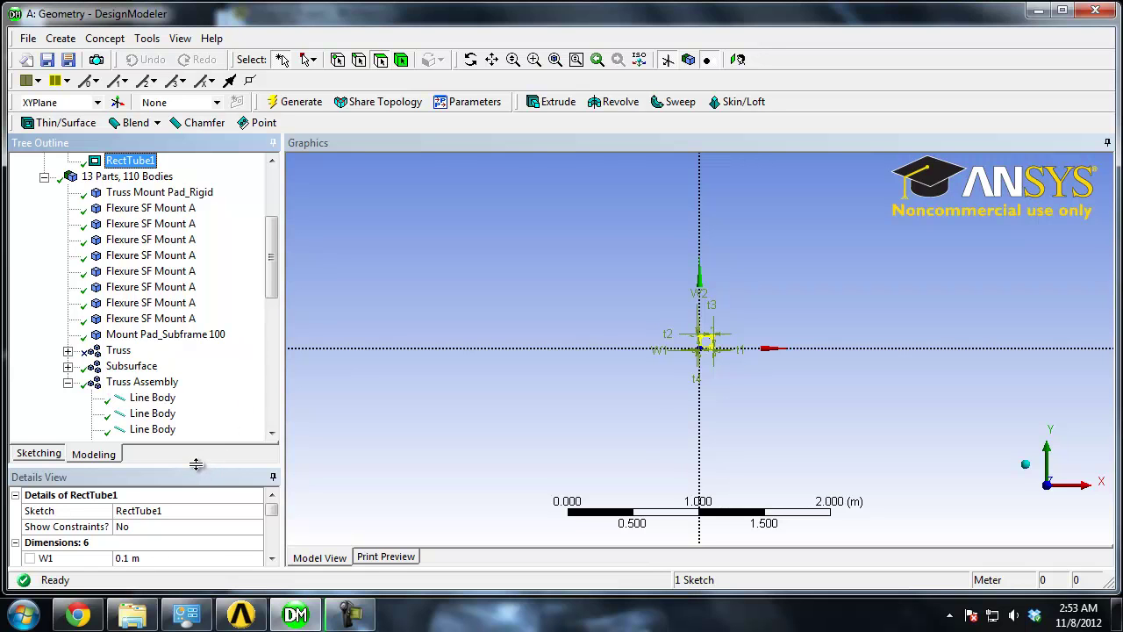
# Enlarge the details panel and pan and zoom to frame the RectTube1 sketch.
pyautogui.moveTo(197, 464); pyautogui.dragTo(200, 335)
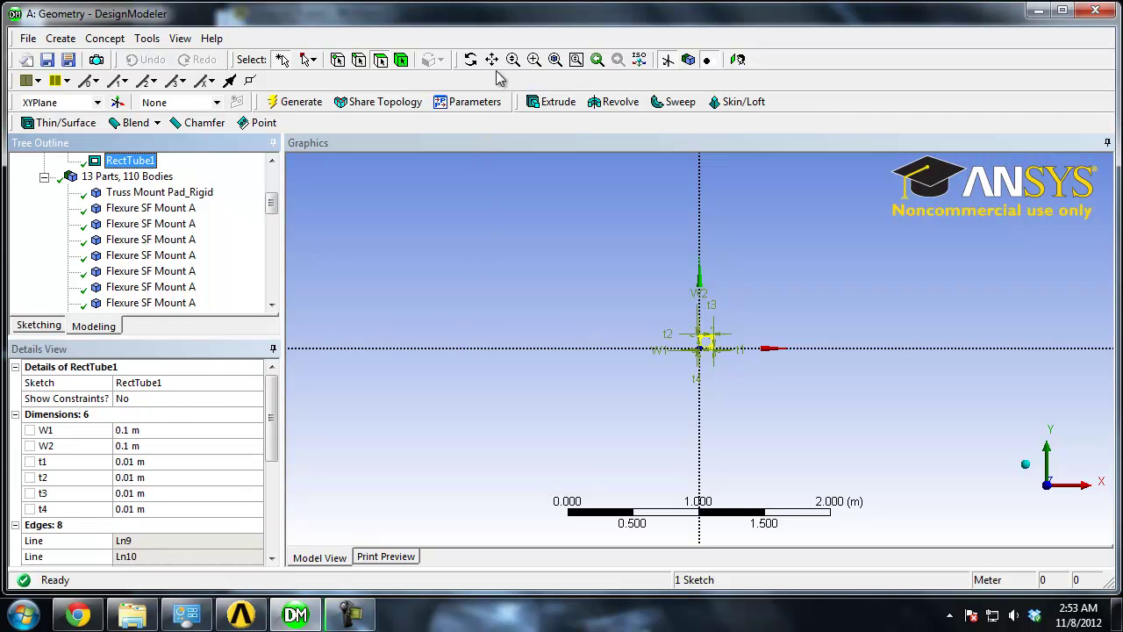
pyautogui.click(492, 59)
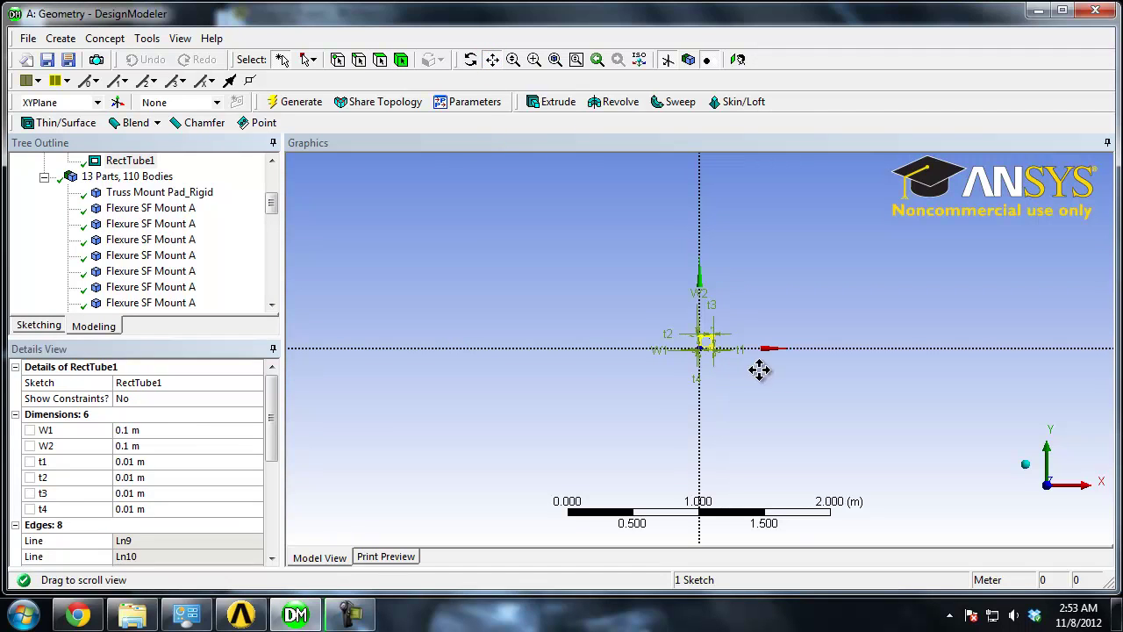
pyautogui.moveTo(706, 348); pyautogui.dragTo(657, 341)
pyautogui.scroll(4, 654, 342)
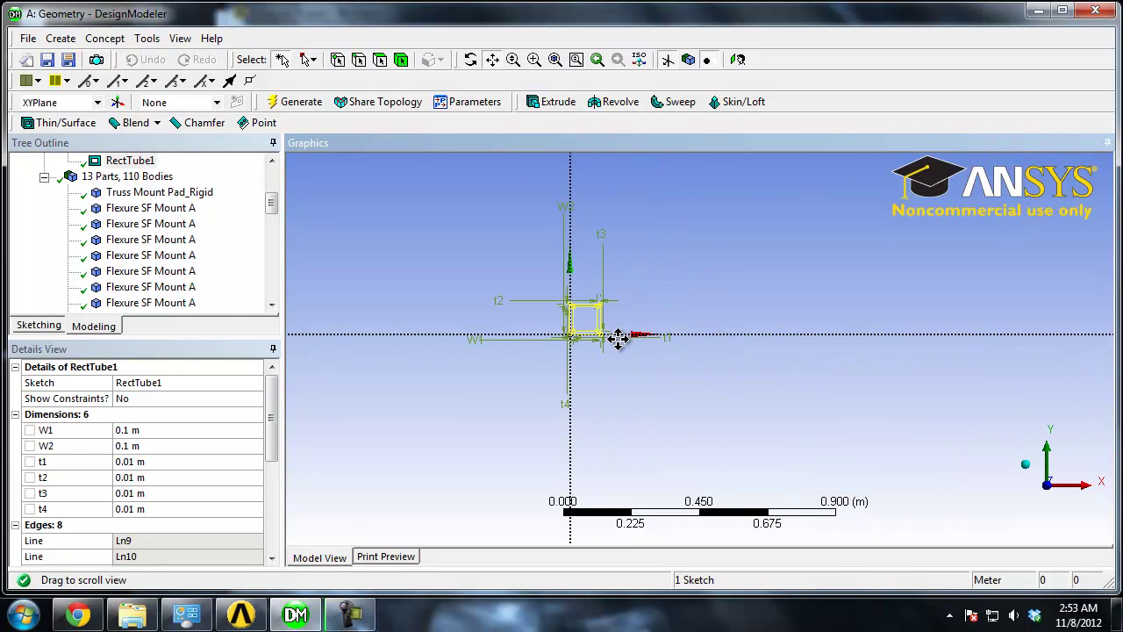
pyautogui.scroll(5, 649, 347)
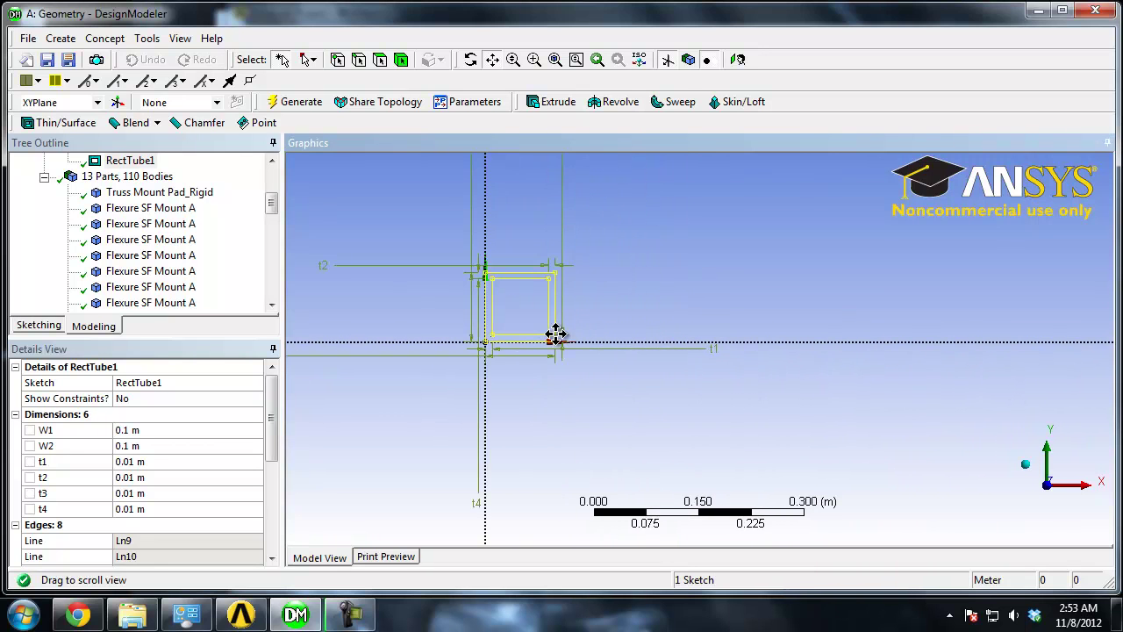
pyautogui.moveTo(555, 333); pyautogui.dragTo(657, 349)
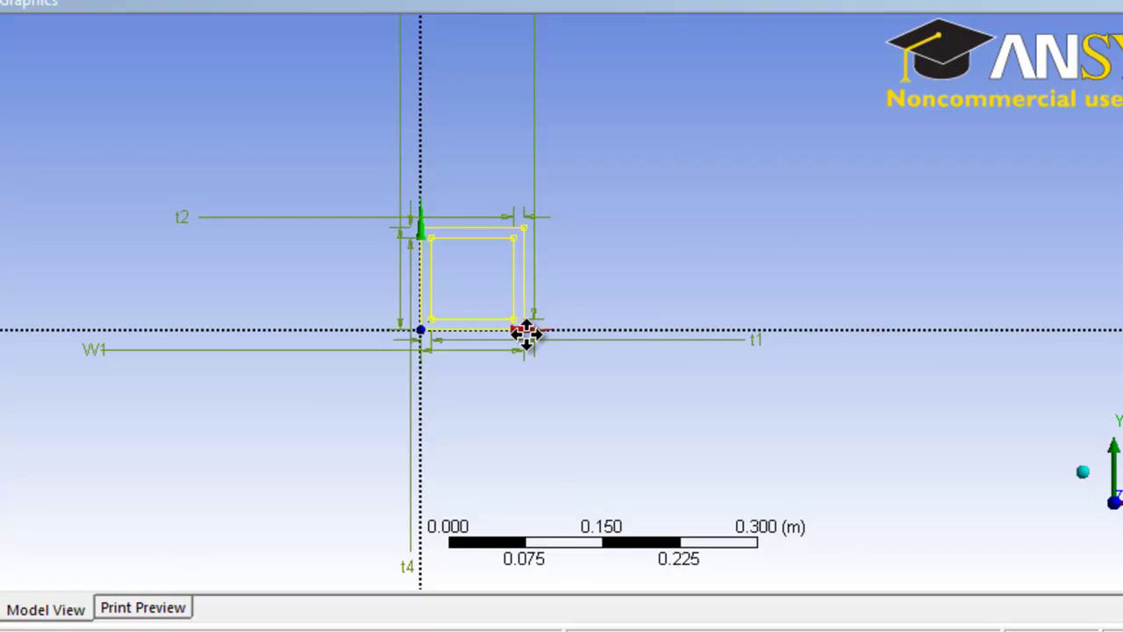
pyautogui.moveTo(526, 330); pyautogui.dragTo(518, 350)
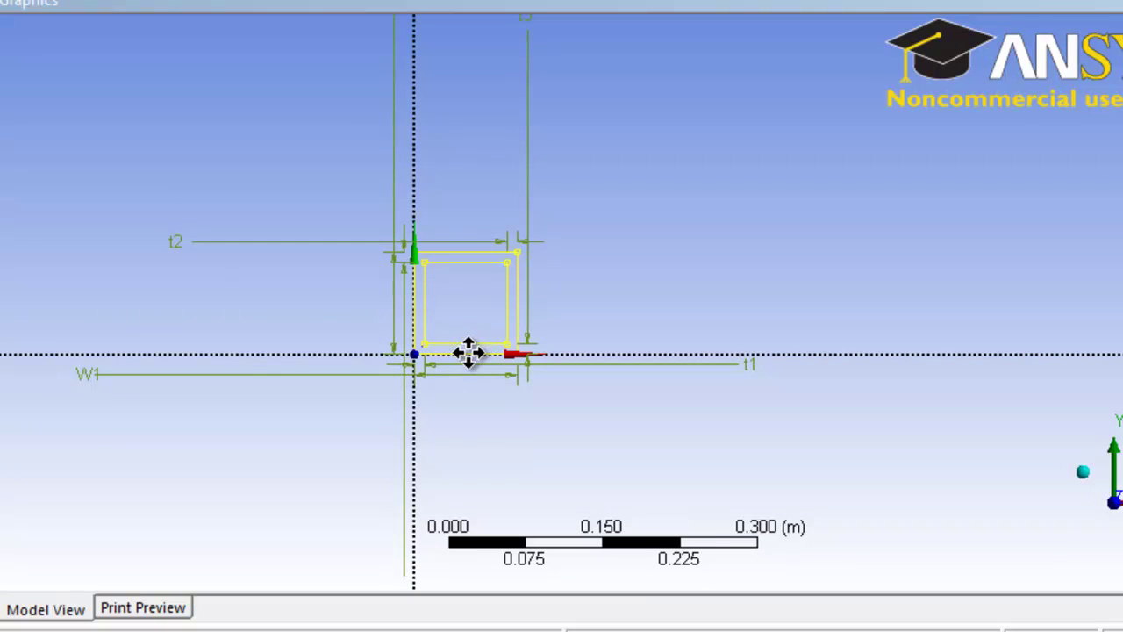
pyautogui.moveTo(459, 351); pyautogui.dragTo(431, 375)
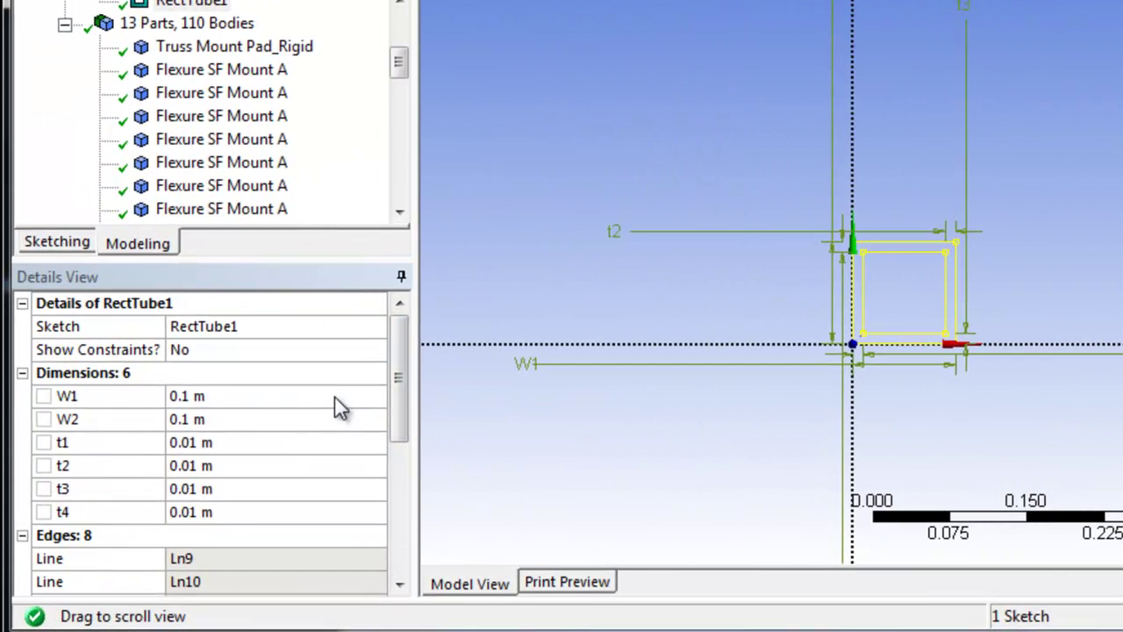
# Resize RectTube1 to W1 and W2 of 0.08 m with t1 wall thickness 0.0025 m.
pyautogui.click(334, 397)
pyautogui.press('Escape')
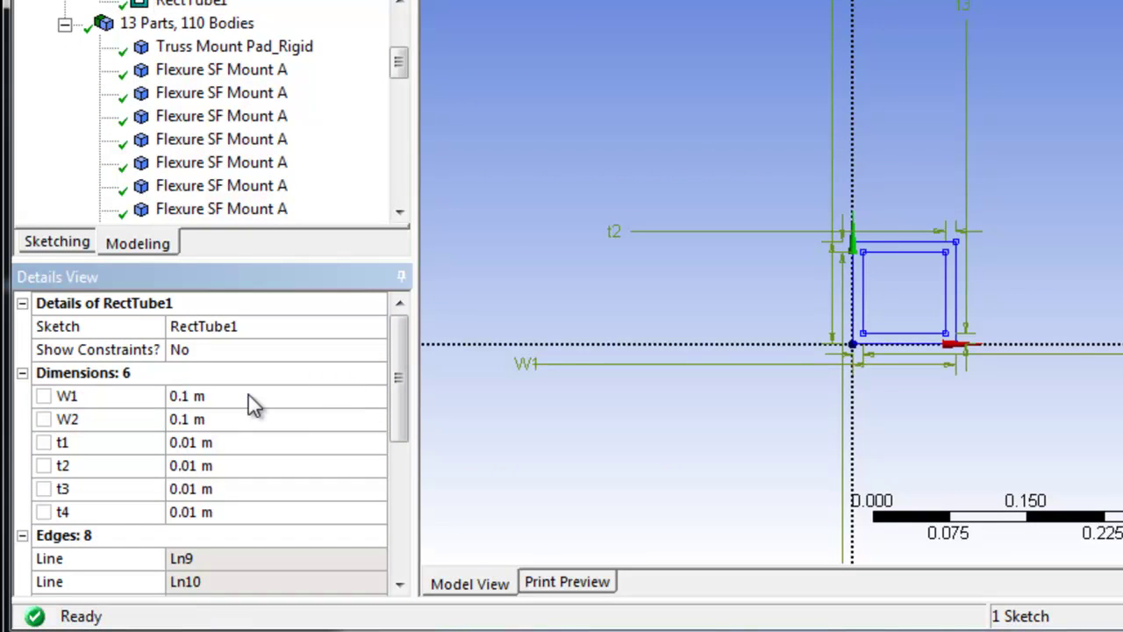
pyautogui.click(248, 396)
pyautogui.write('.08')
pyautogui.press('Return')
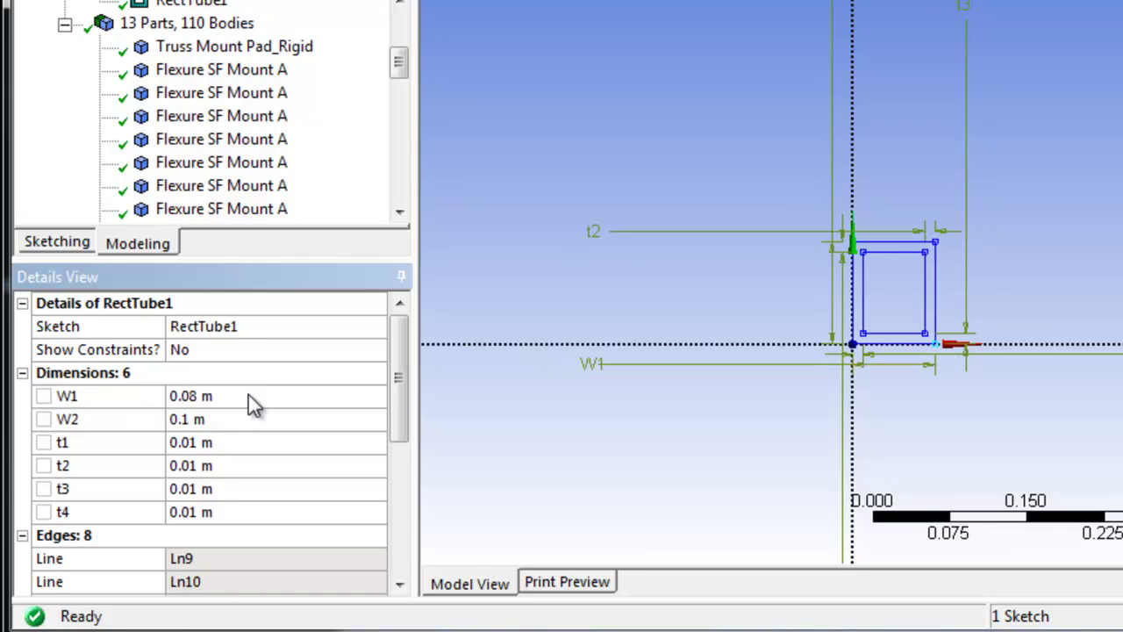
pyautogui.click(239, 416)
pyautogui.write('.')
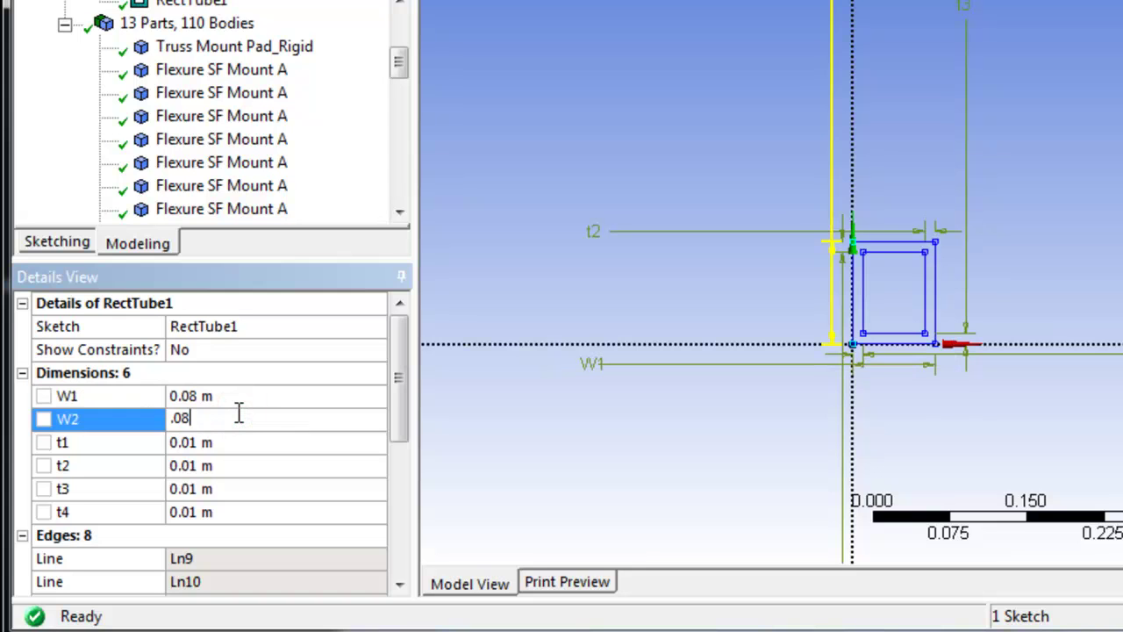
pyautogui.write('08')
pyautogui.press('Return')
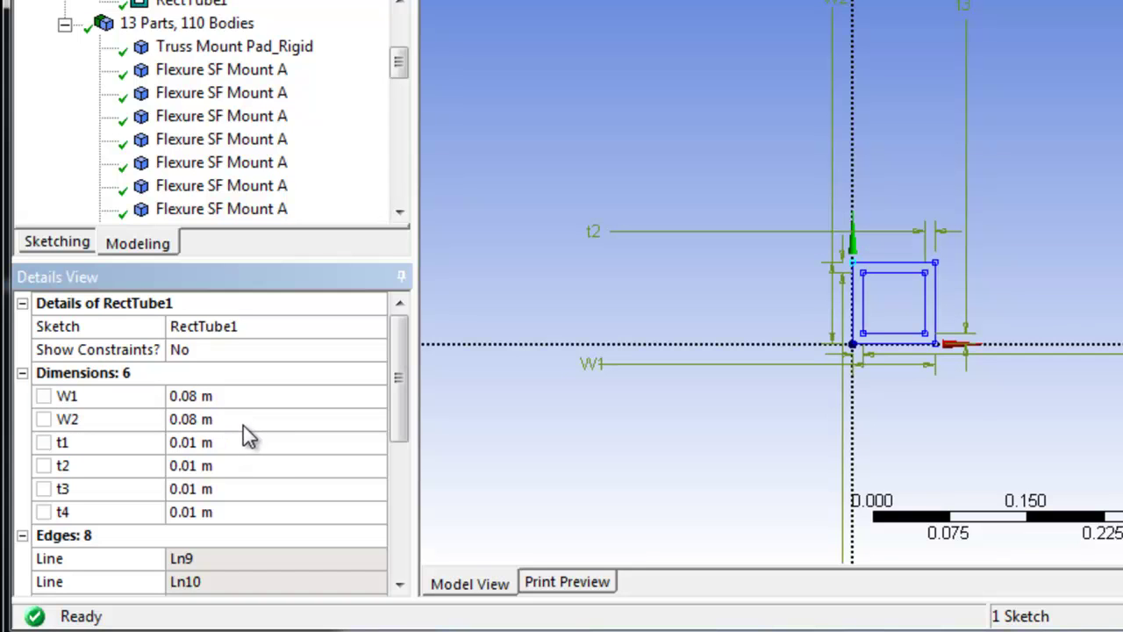
pyautogui.click(235, 437)
pyautogui.write('.0025')
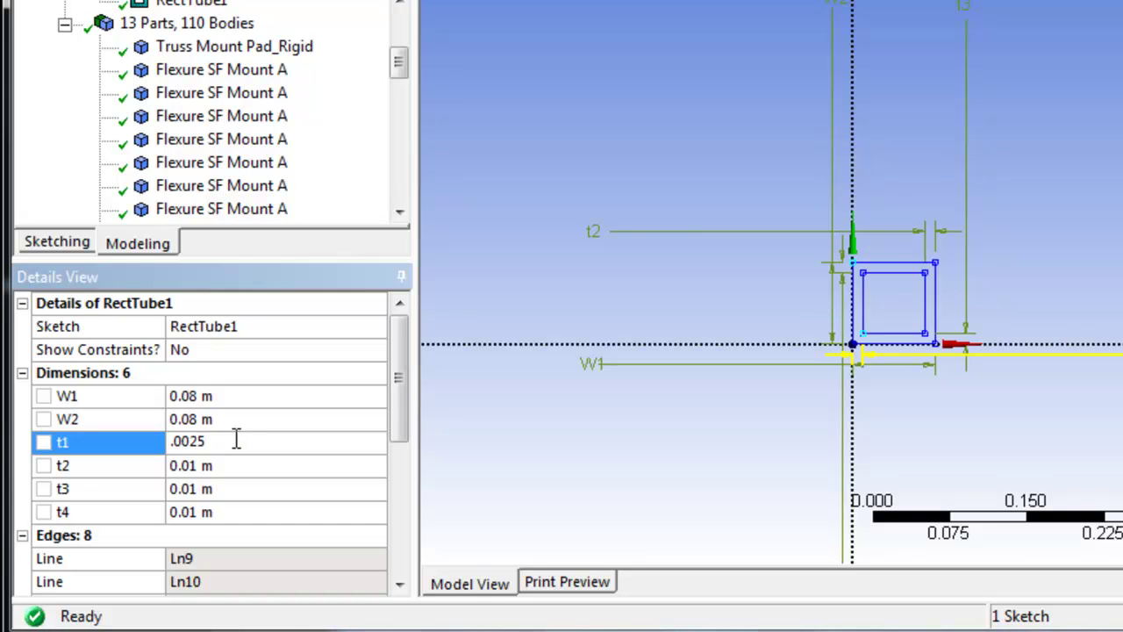
pyautogui.press('Return')
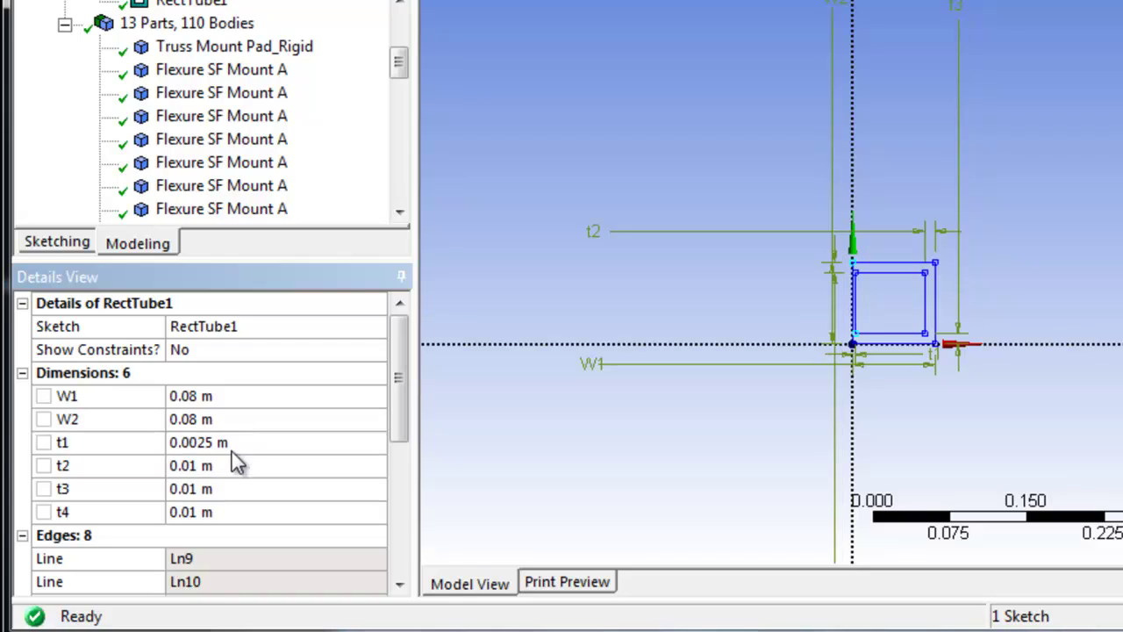
pyautogui.click(230, 463)
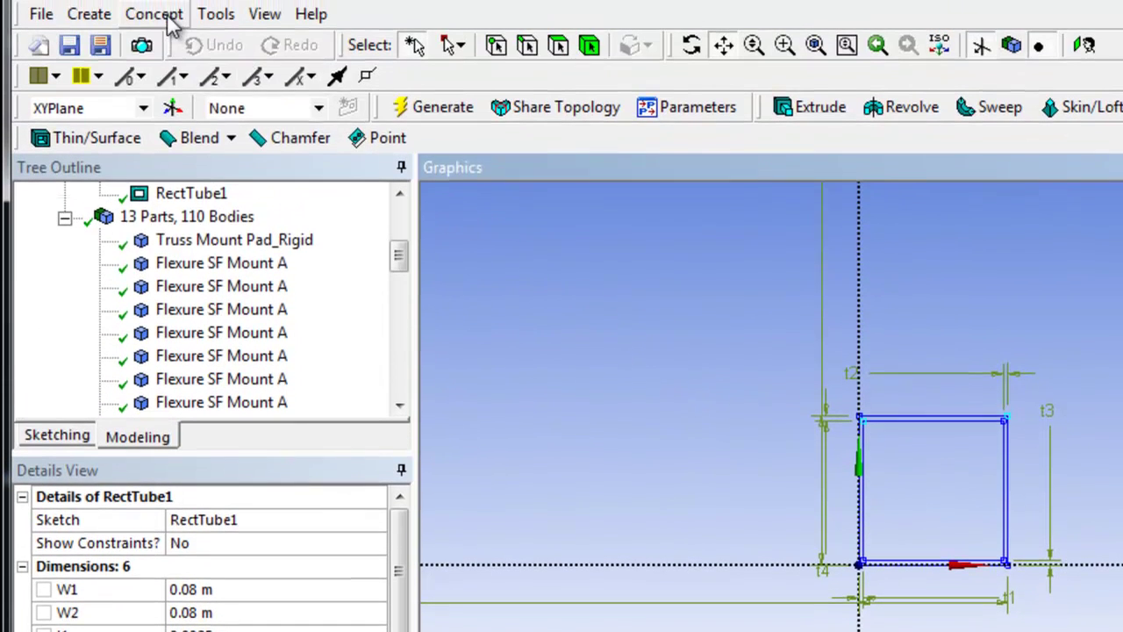
# Add a circular tube cross section, CircularTube1, with default Ri 0.01 m and Ro 0.02 m.
pyautogui.click(168, 16)
pyautogui.click(213, 250)
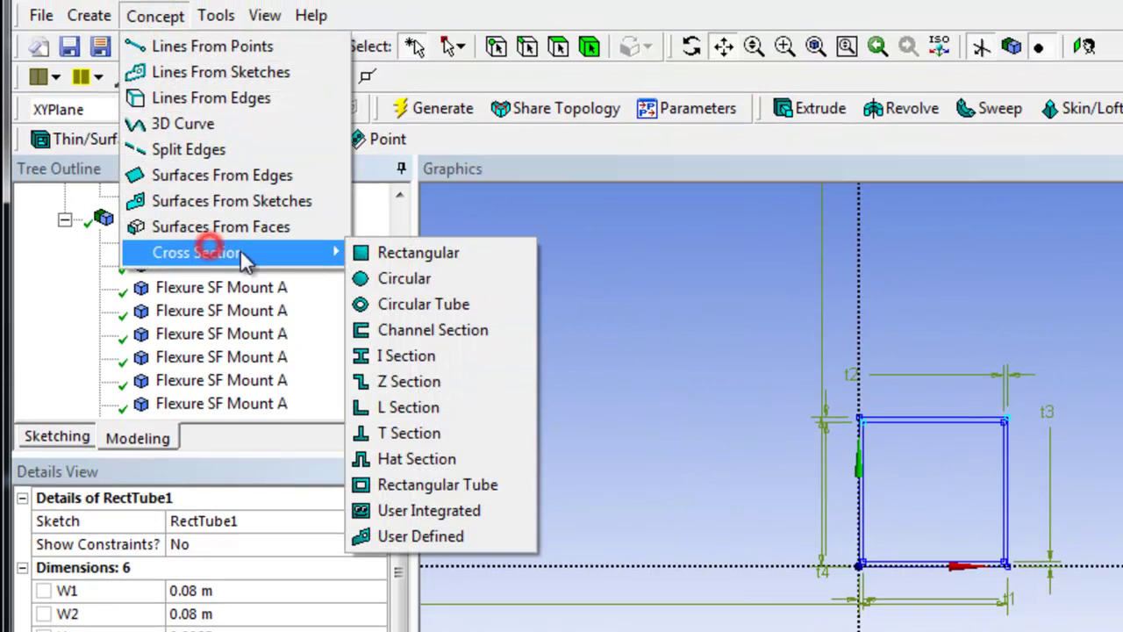
pyautogui.click(425, 305)
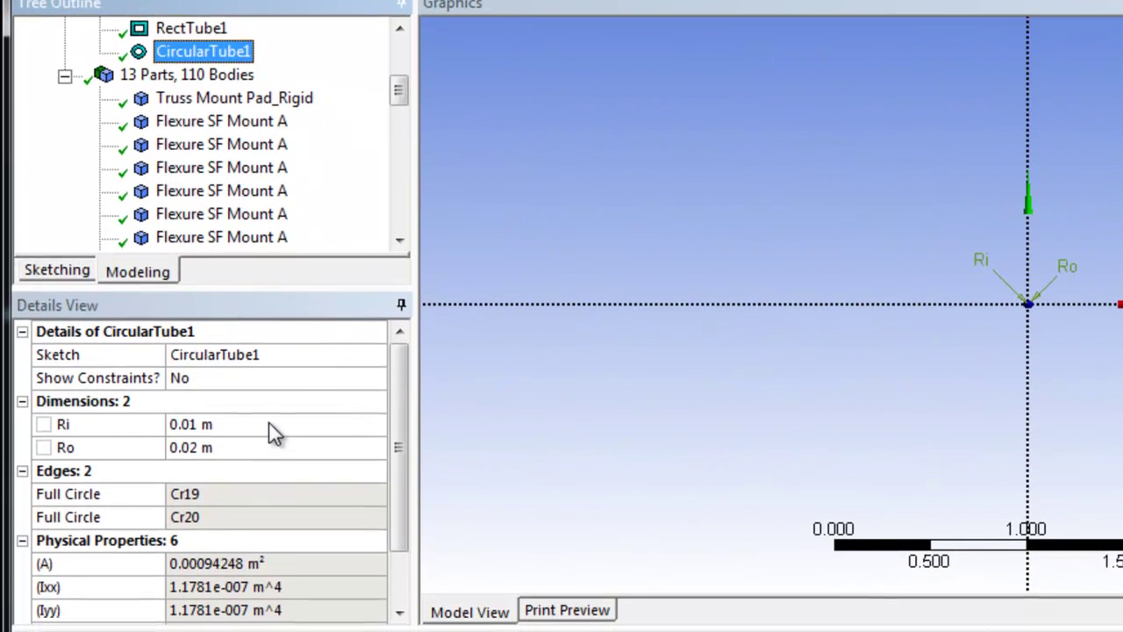
pyautogui.click(268, 579)
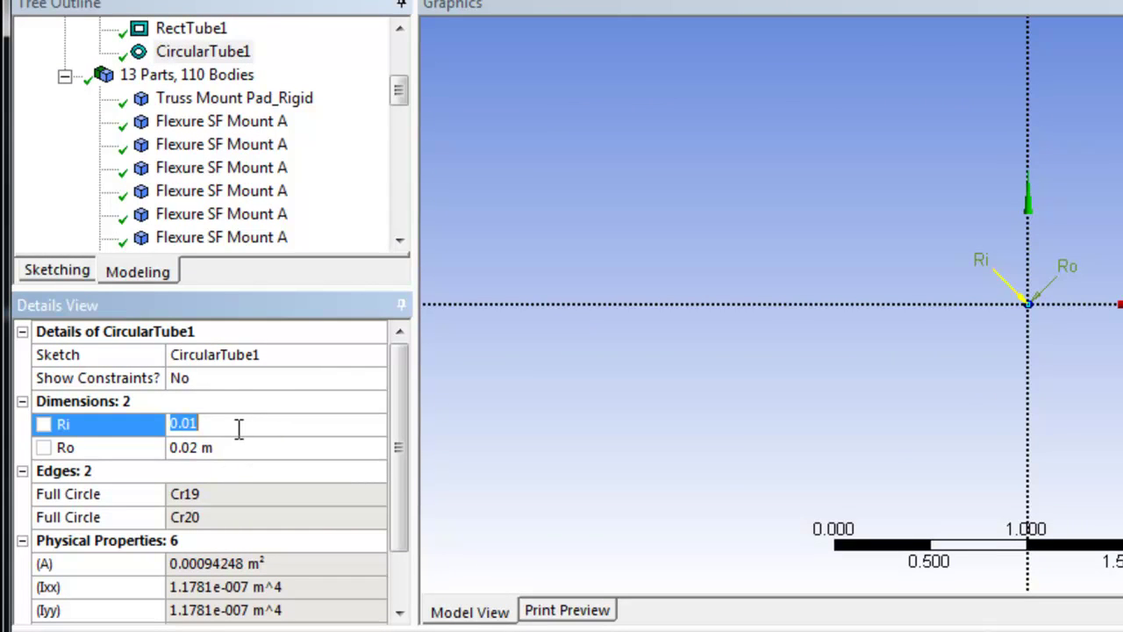
# Set CircularTube1's outer radius Ro to 0.0381 m and inner radius Ri to 0.036525 m.
pyautogui.click(238, 427)
pyautogui.click(238, 449)
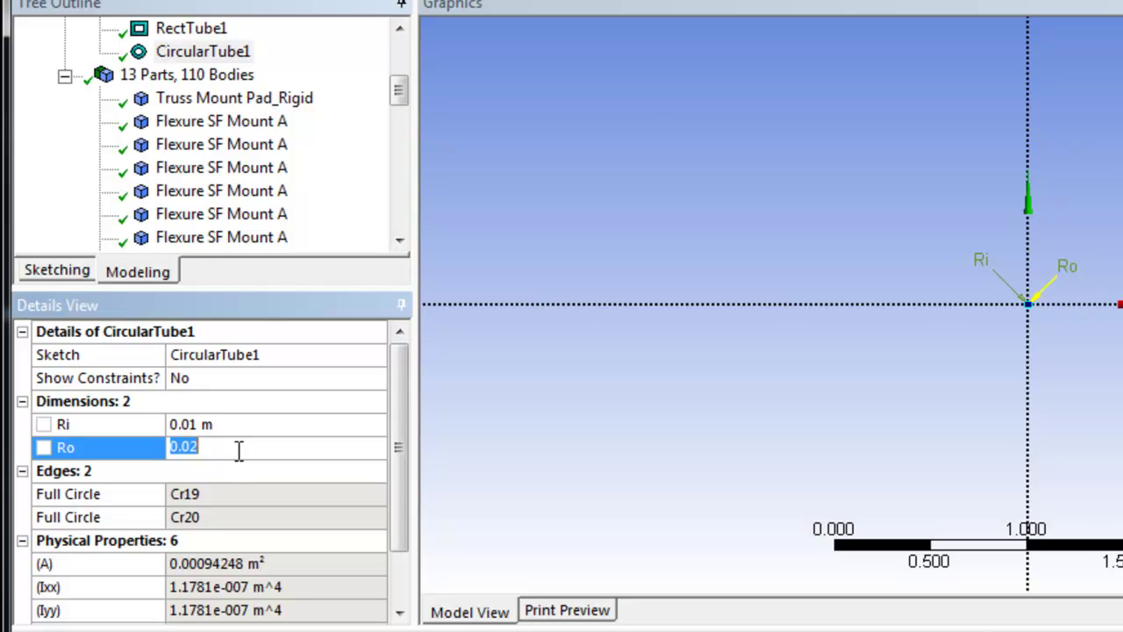
pyautogui.write('.')
pyautogui.press('Return')
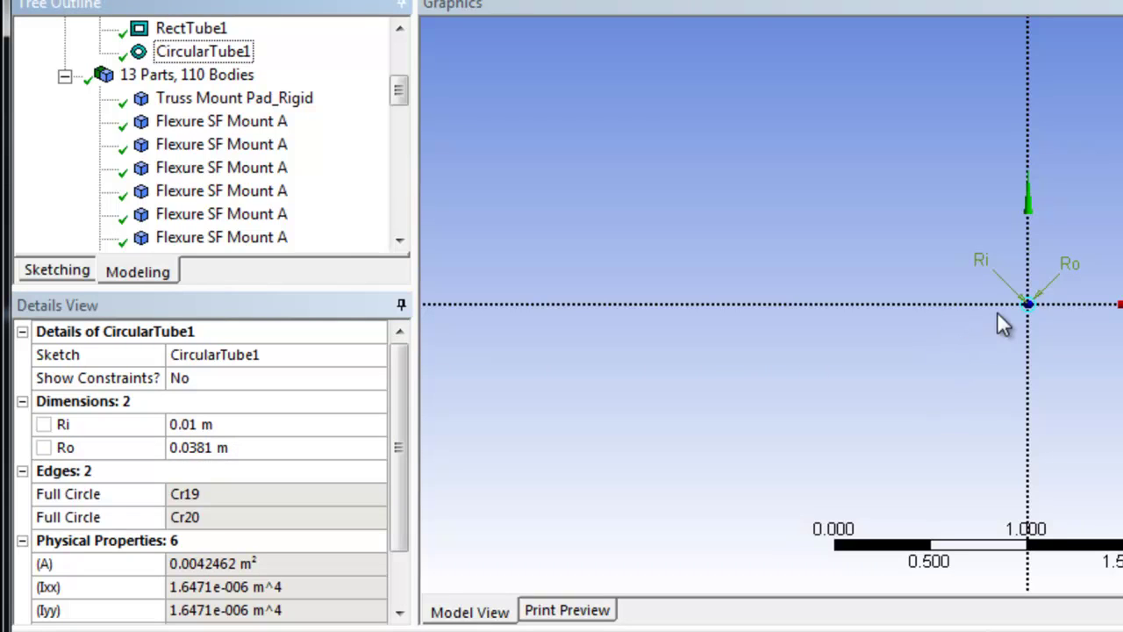
pyautogui.scroll(10, 1031, 304)
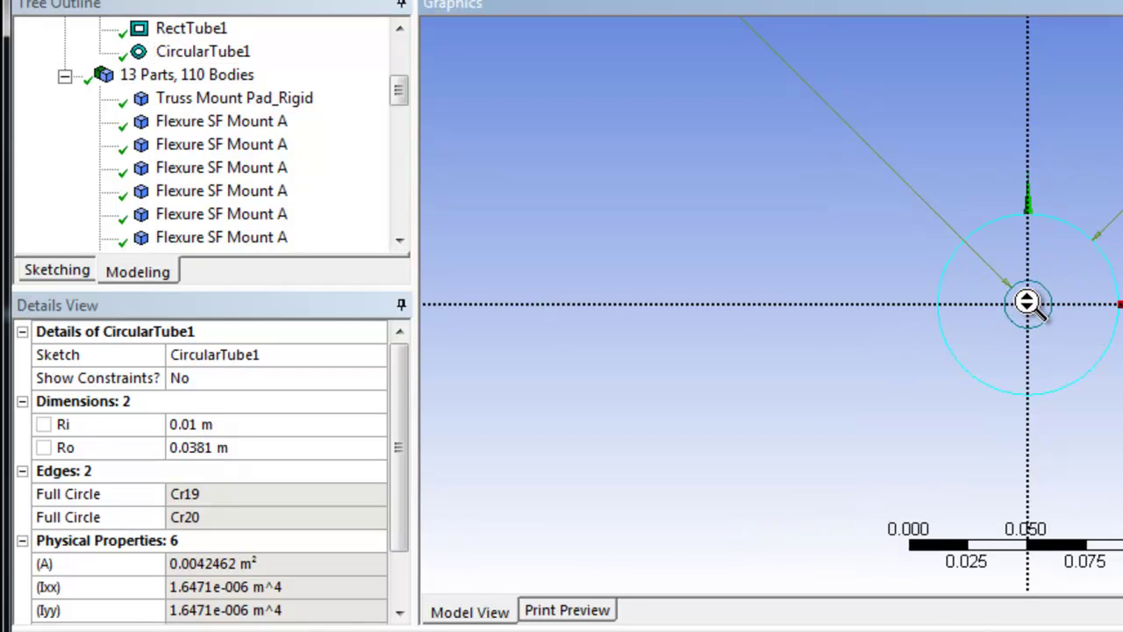
pyautogui.scroll(3, 1027, 302)
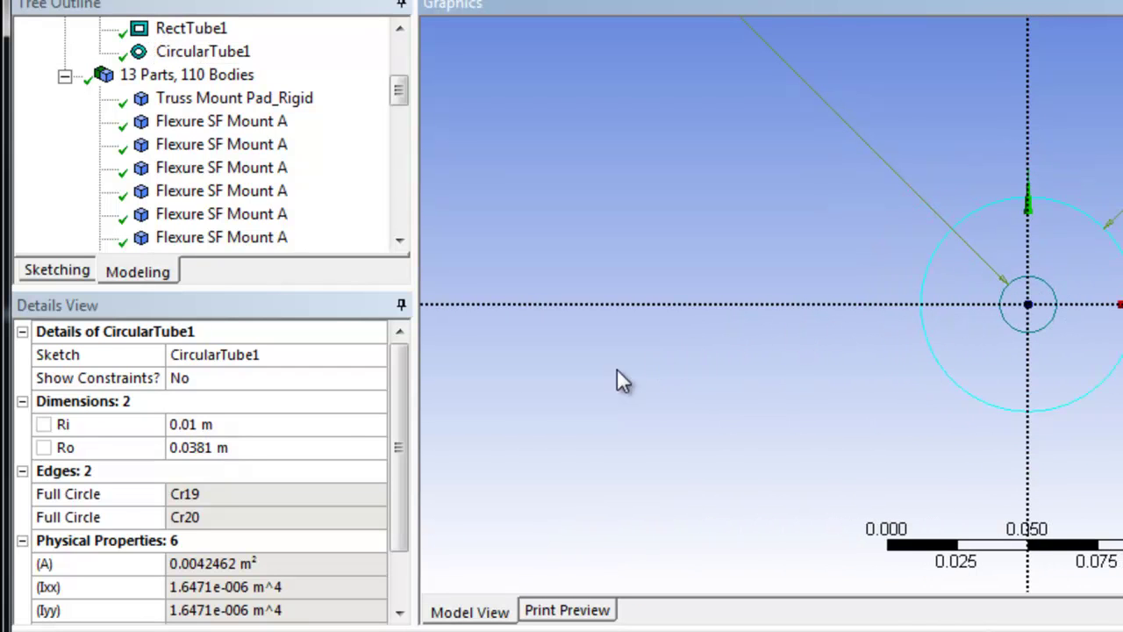
pyautogui.click(333, 423)
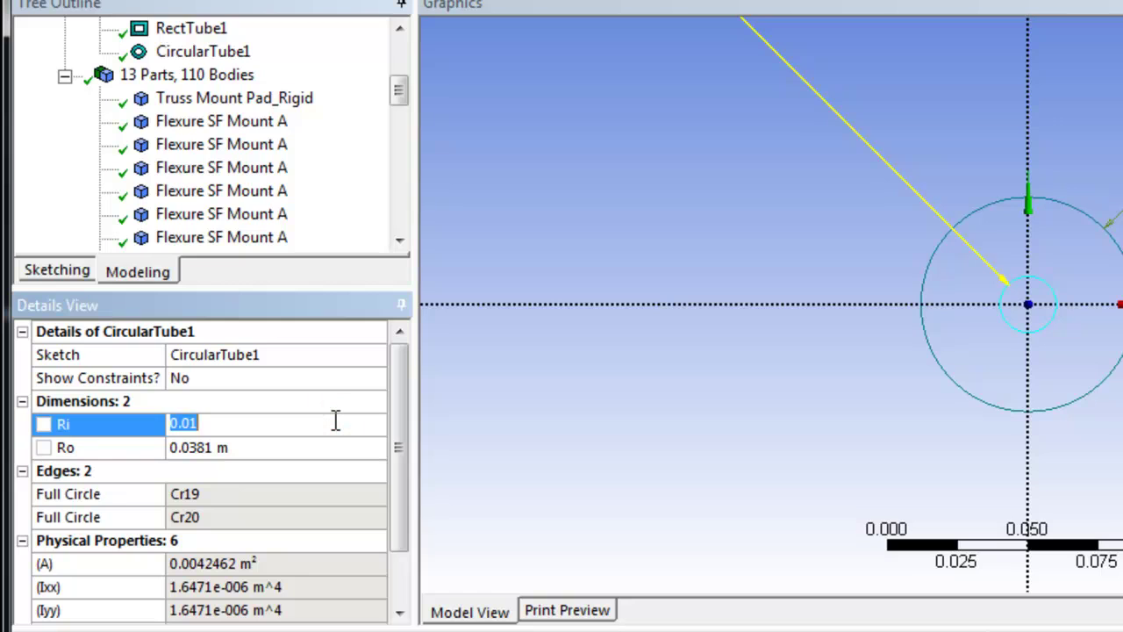
pyautogui.write('.')
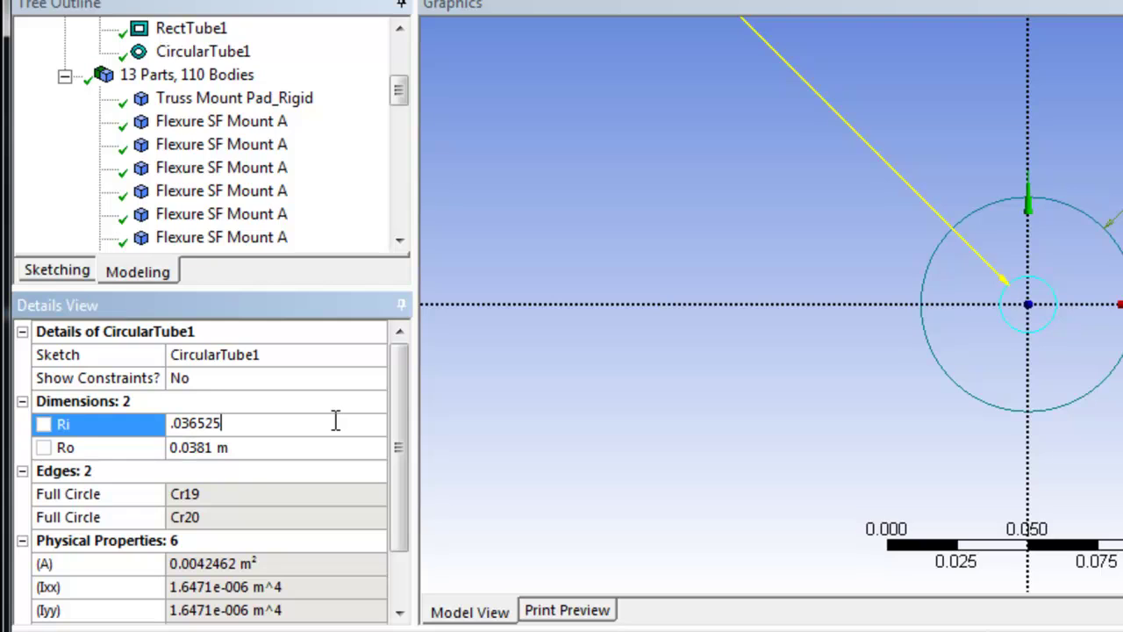
pyautogui.press('Return')
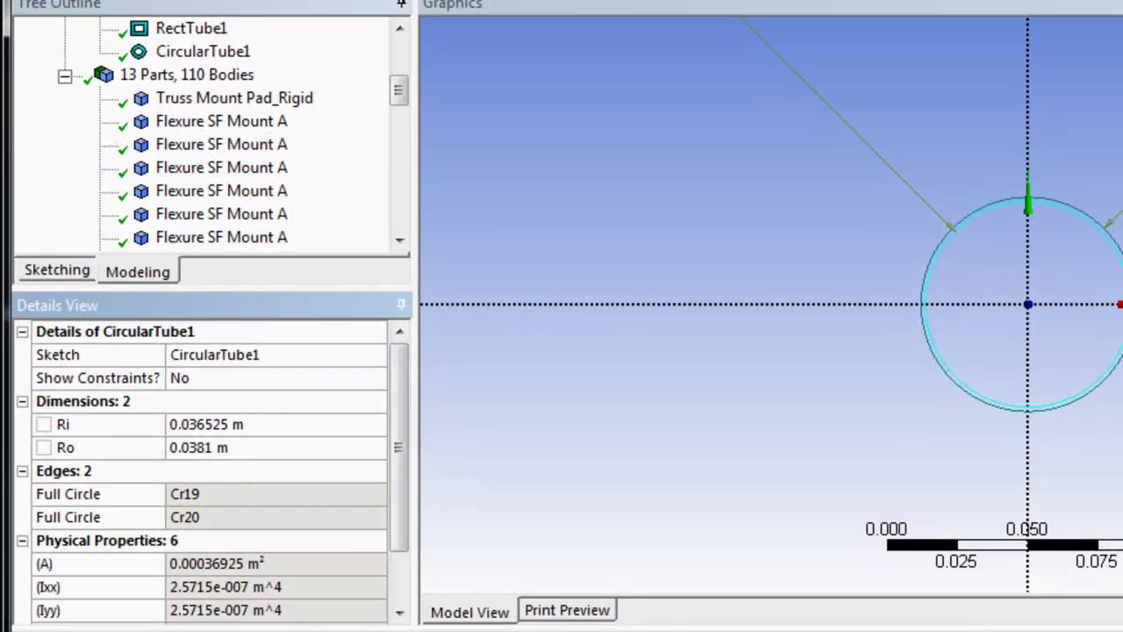
# Show the full truss model from a Truss Assembly line body and rotate it edge-on.
pyautogui.moveTo(334, 287); pyautogui.dragTo(314, 541)
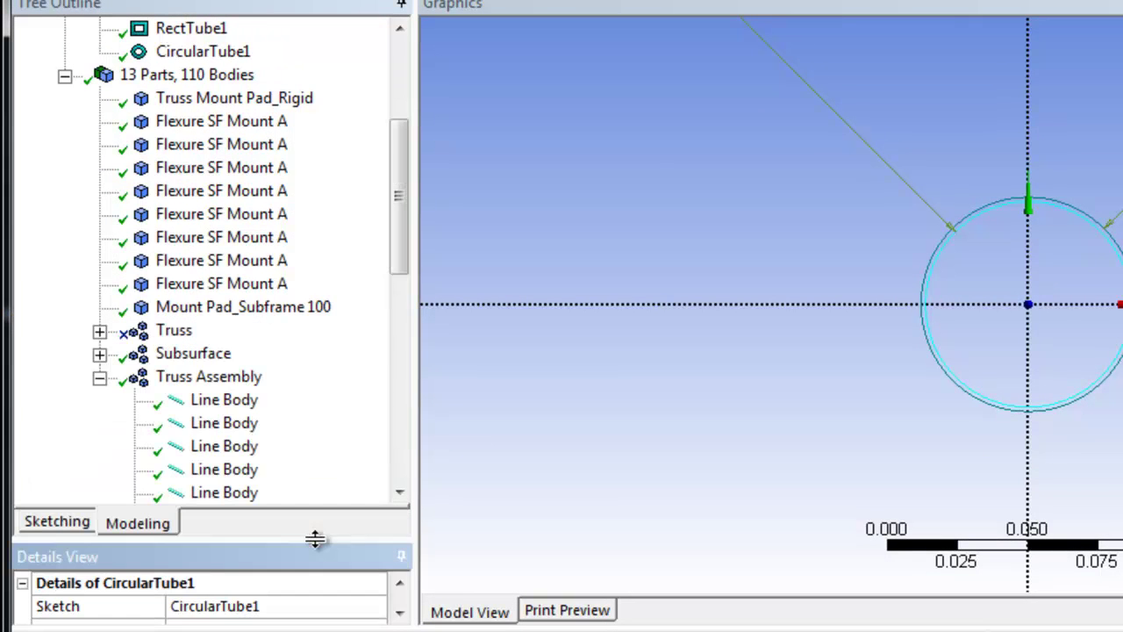
pyautogui.click(224, 401)
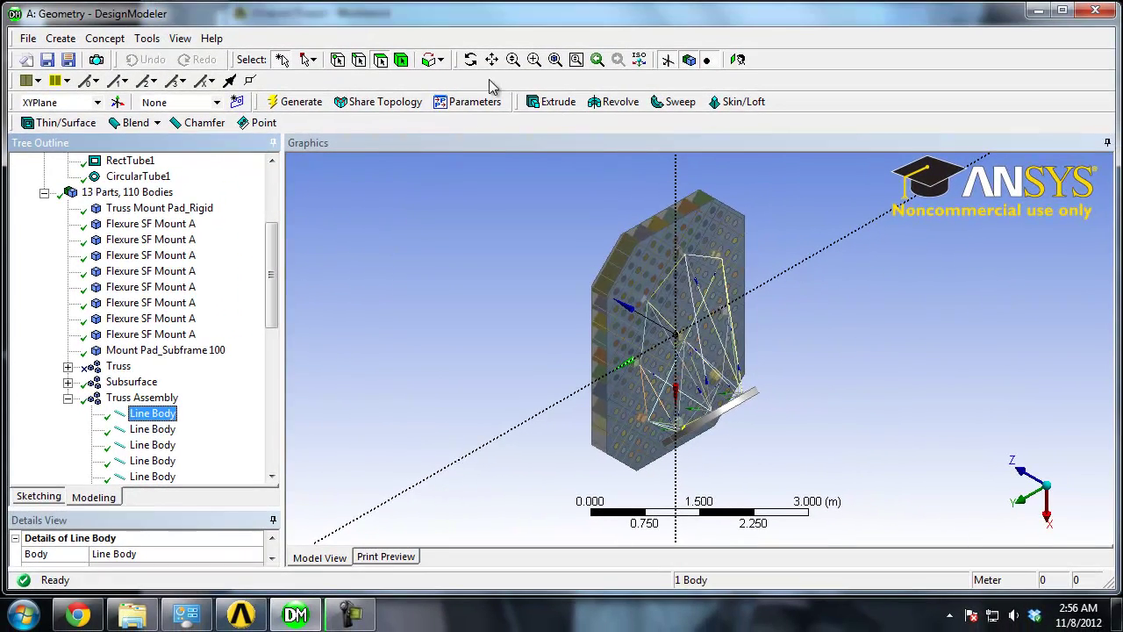
pyautogui.click(491, 59)
pyautogui.moveTo(591, 228); pyautogui.dragTo(596, 243)
pyautogui.scroll(5, 596, 244)
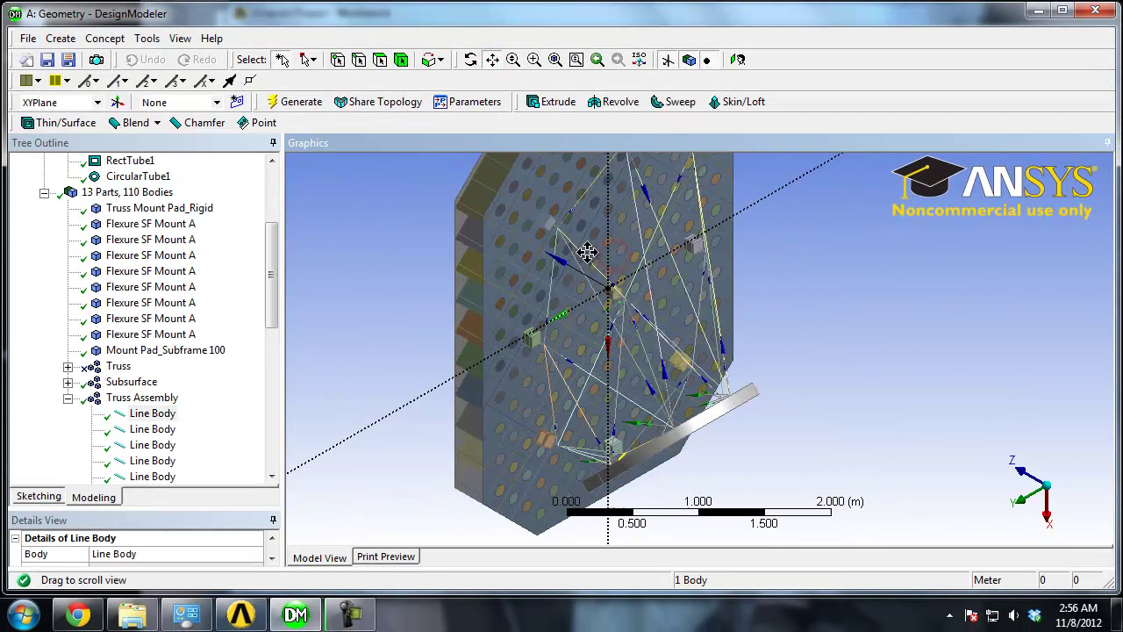
pyautogui.scroll(-2, 566, 272)
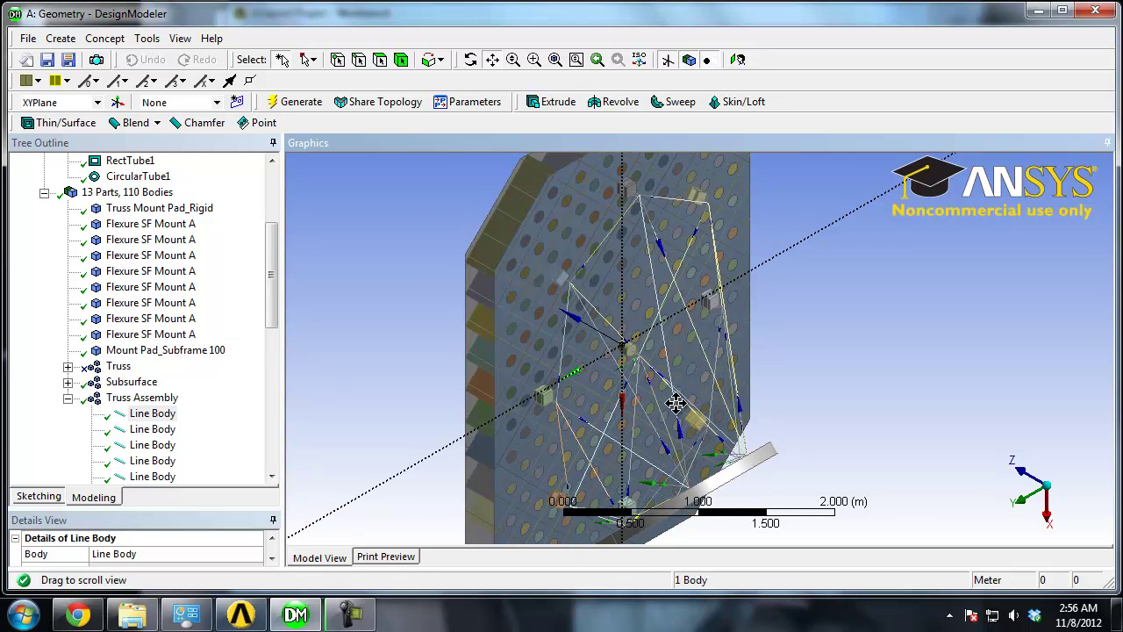
pyautogui.click(471, 59)
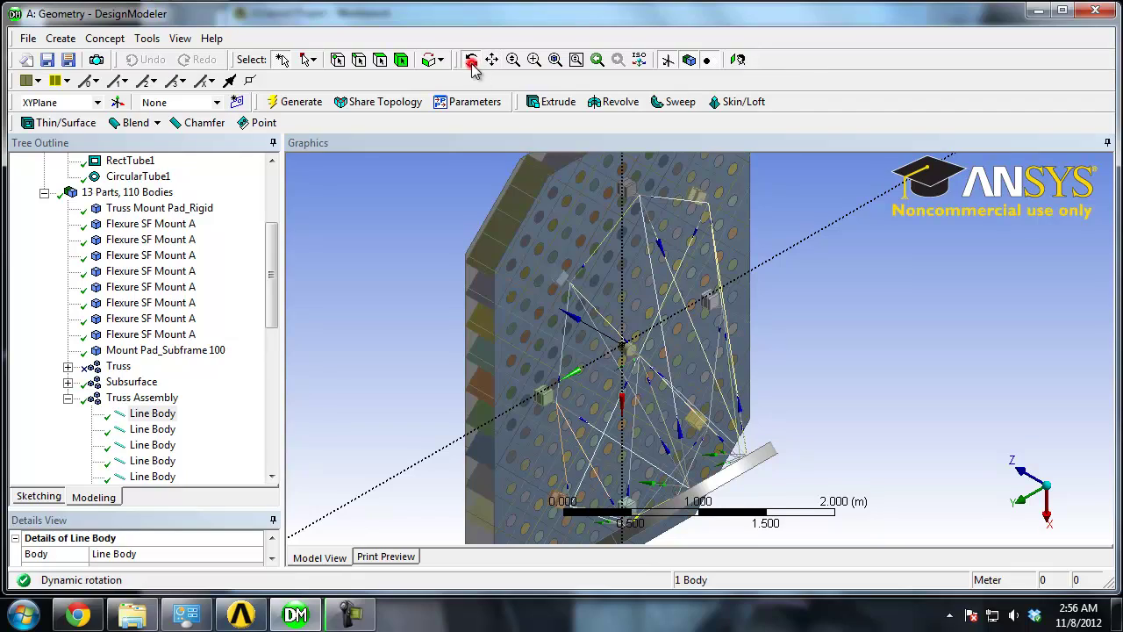
pyautogui.moveTo(526, 386); pyautogui.dragTo(611, 399)
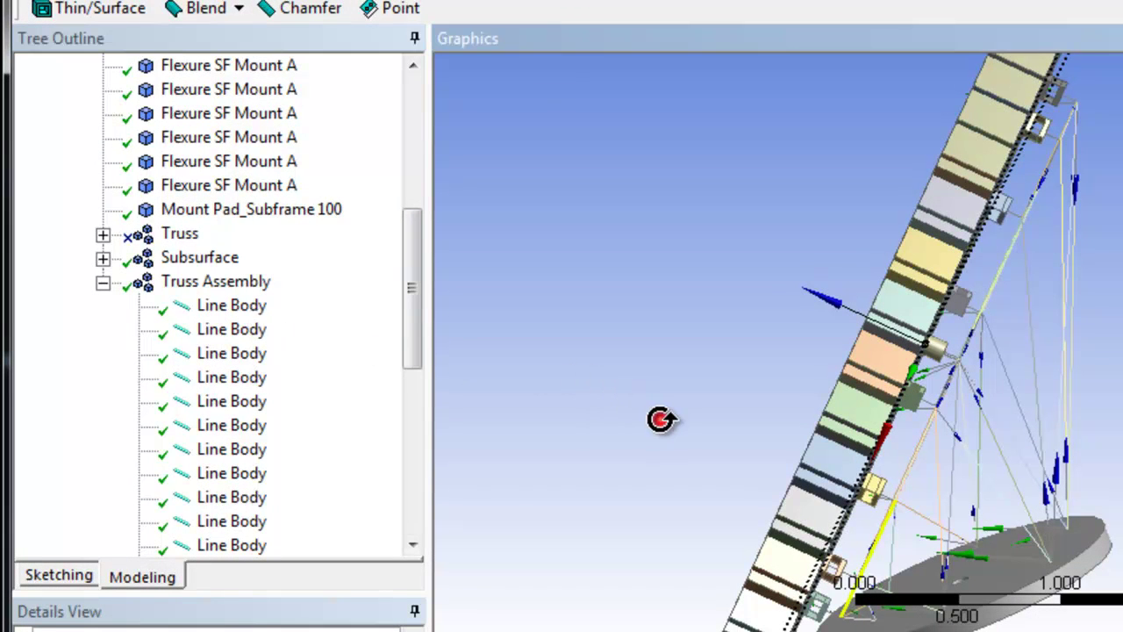
# Step upward through the Truss Assembly line bodies, highlighting each one in the model.
pyautogui.moveTo(662, 419); pyautogui.dragTo(635, 412)
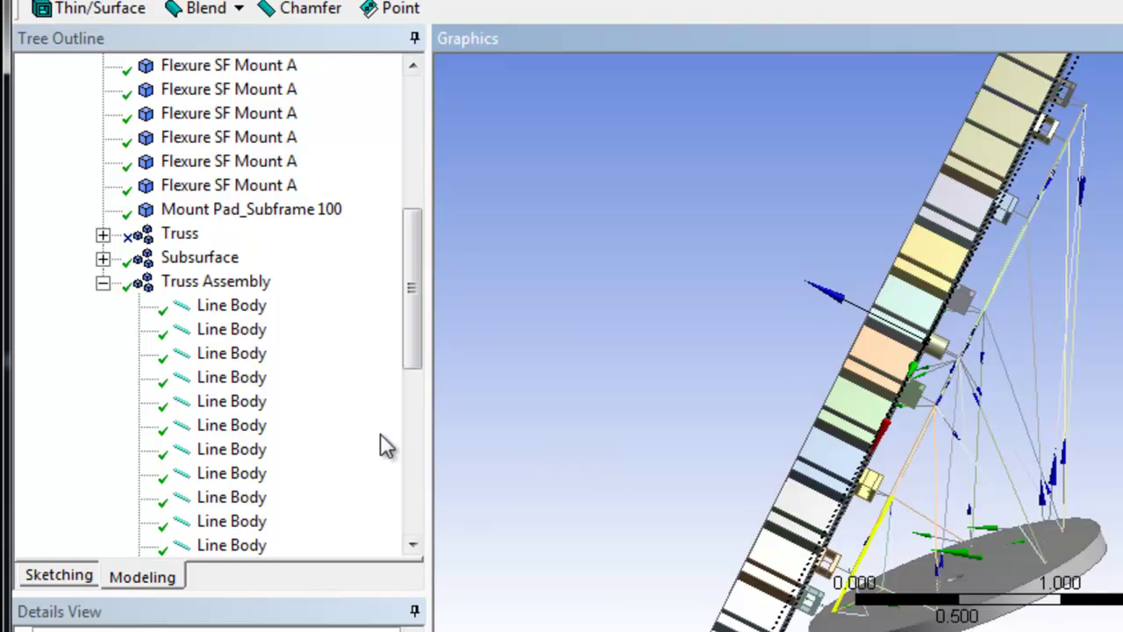
pyautogui.press('F7')
pyautogui.scroll(2, 632, 434)
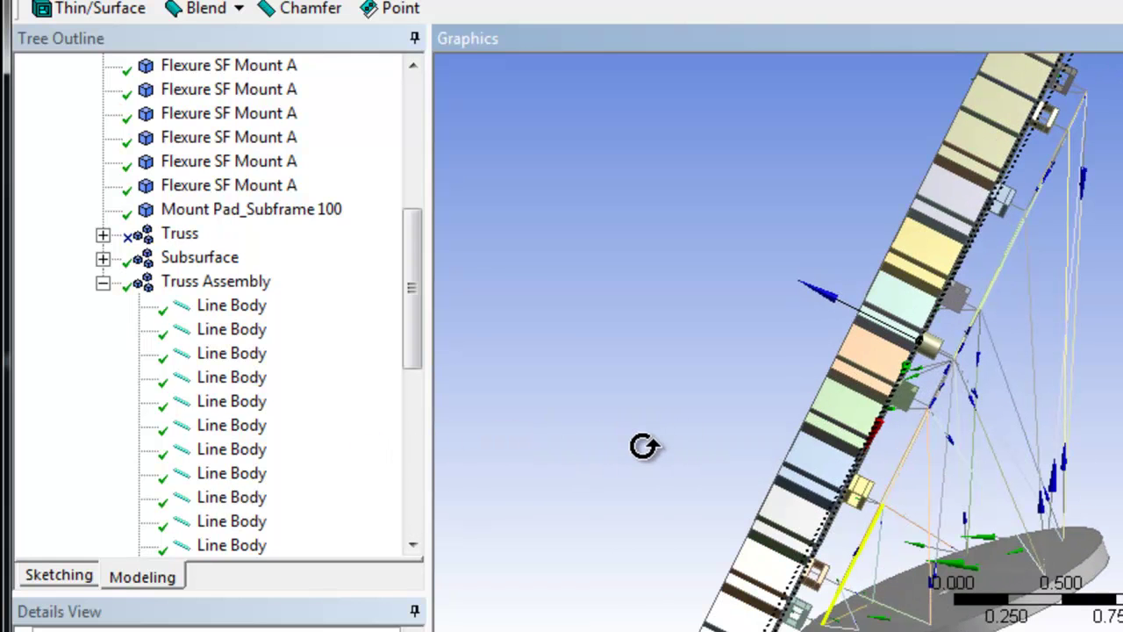
pyautogui.click(410, 342)
pyautogui.moveTo(413, 351); pyautogui.dragTo(394, 529)
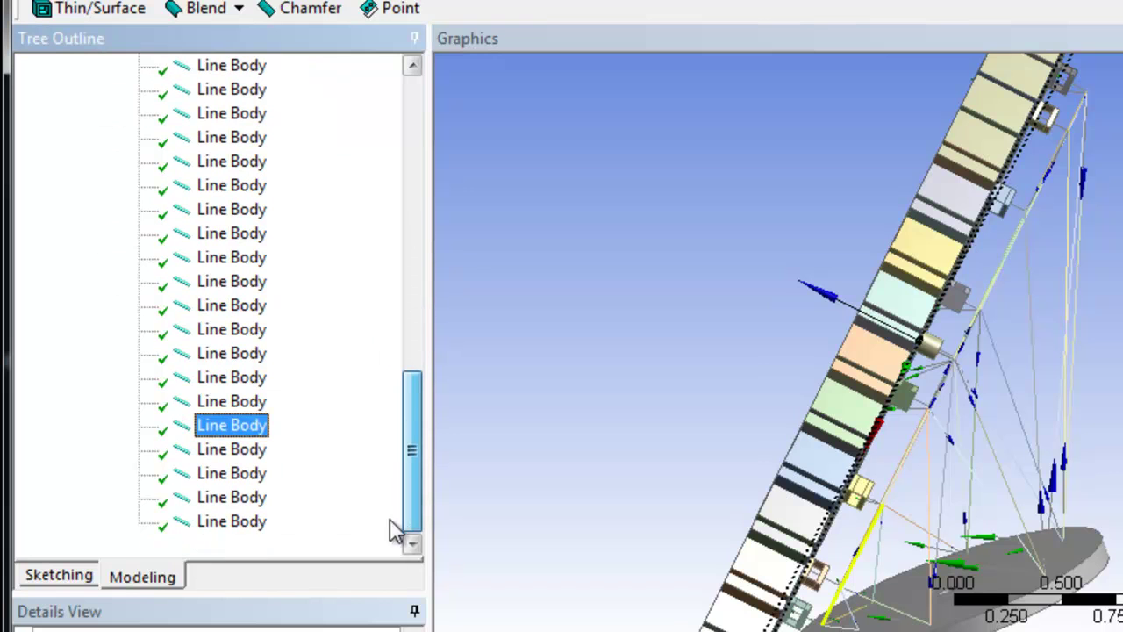
pyautogui.click(231, 474)
pyautogui.click(233, 448)
pyautogui.click(233, 424)
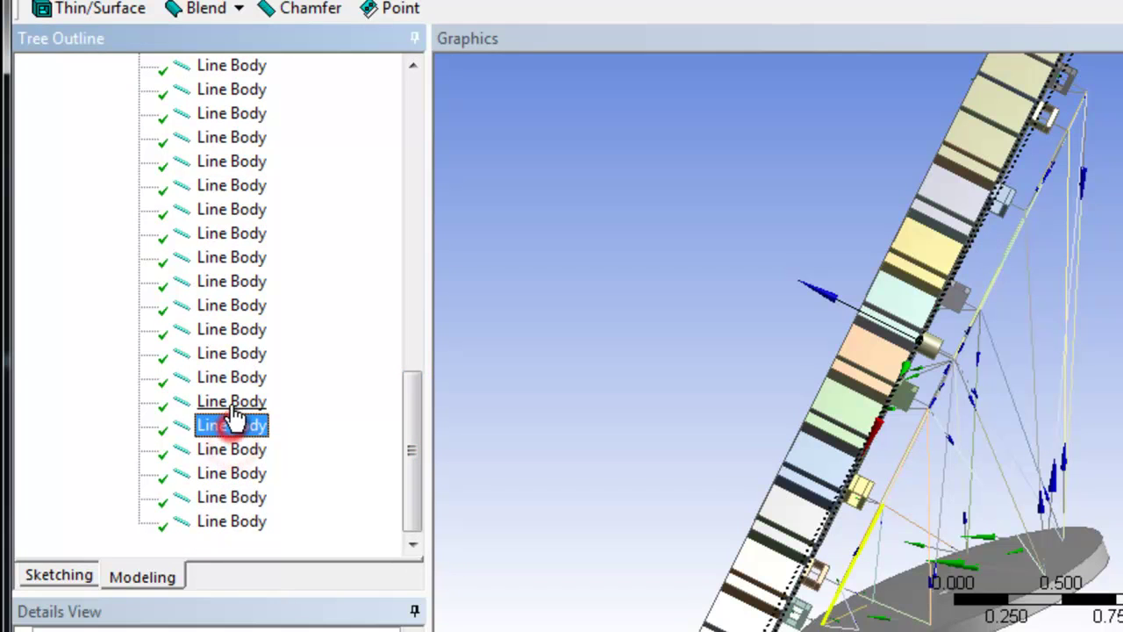
pyautogui.click(233, 401)
pyautogui.click(234, 377)
pyautogui.click(234, 353)
pyautogui.click(238, 330)
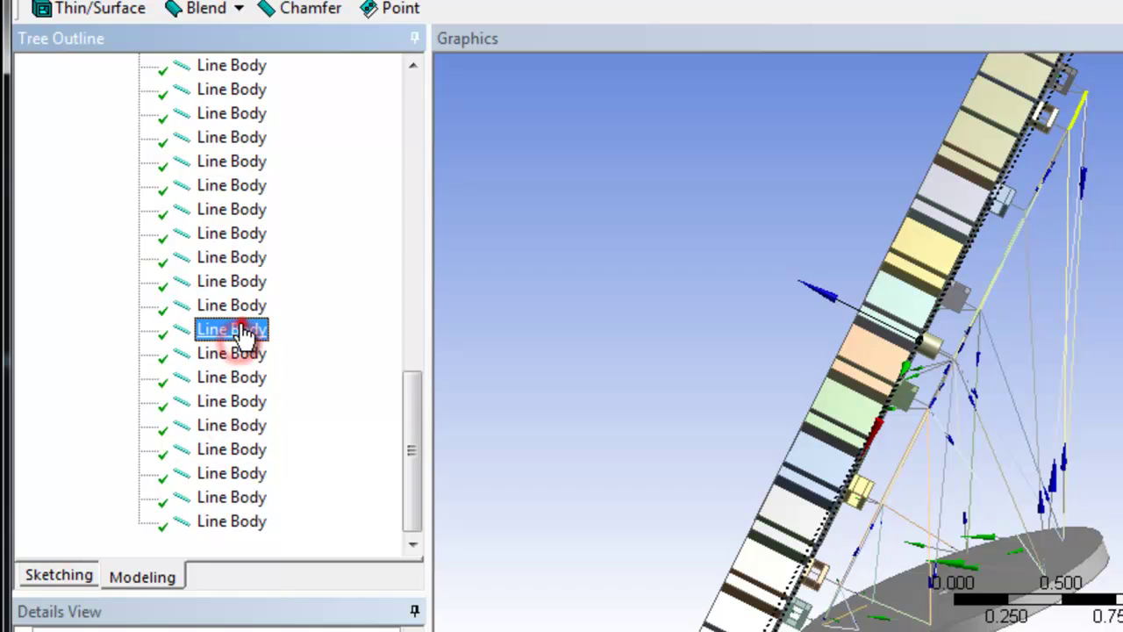
pyautogui.click(238, 306)
pyautogui.click(242, 281)
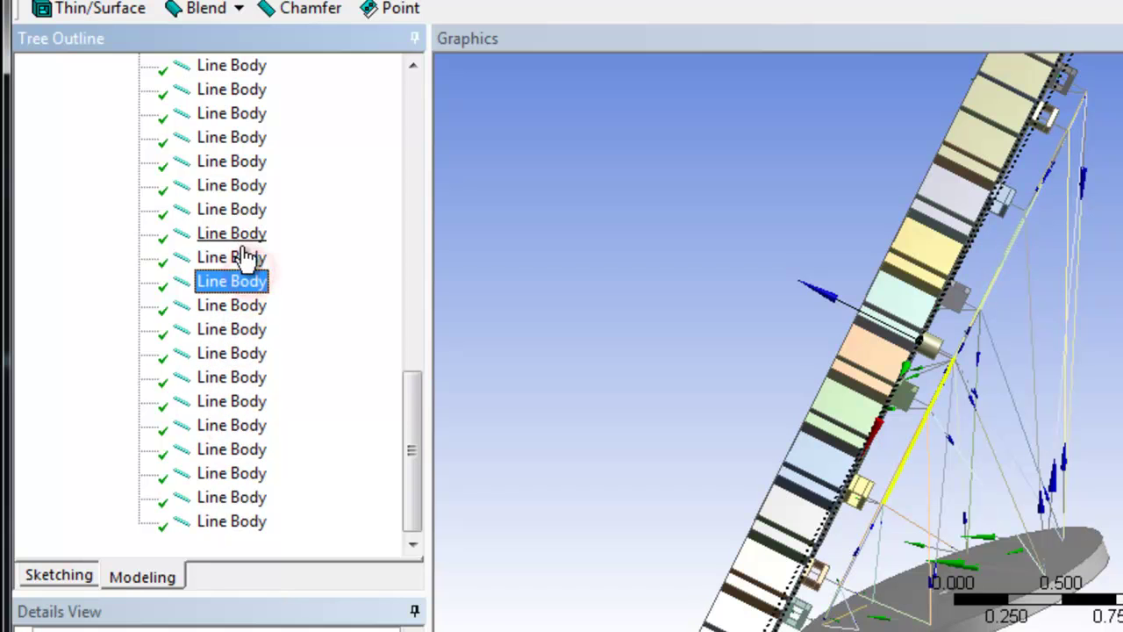
pyautogui.click(246, 257)
pyautogui.click(245, 234)
pyautogui.click(245, 215)
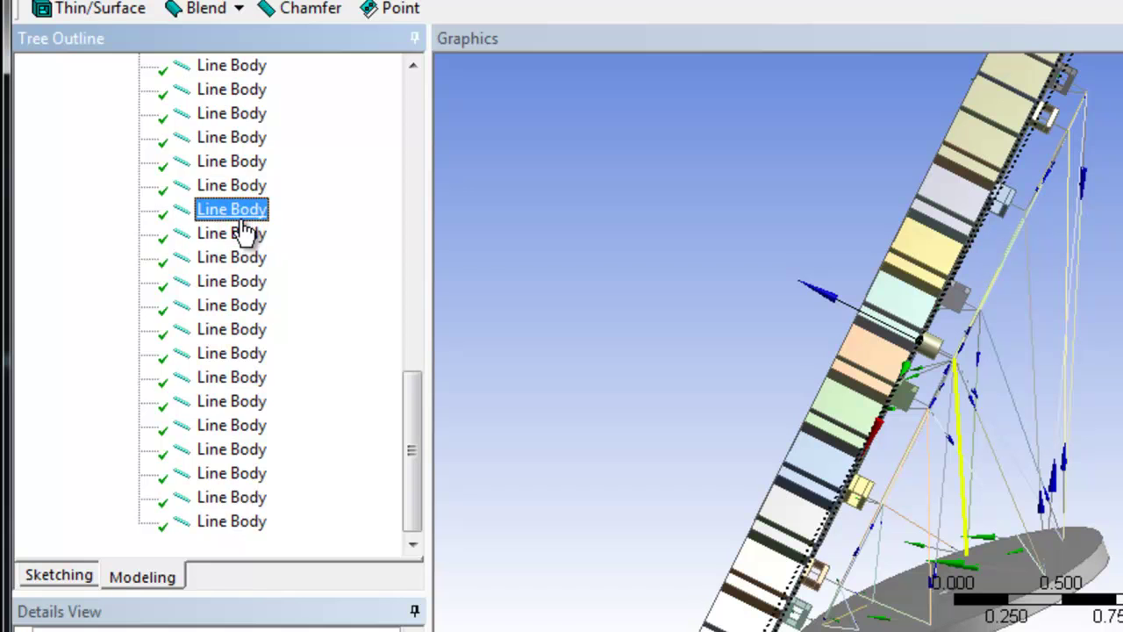
# Step back down through the line bodies to the last one in the list.
pyautogui.click(239, 232)
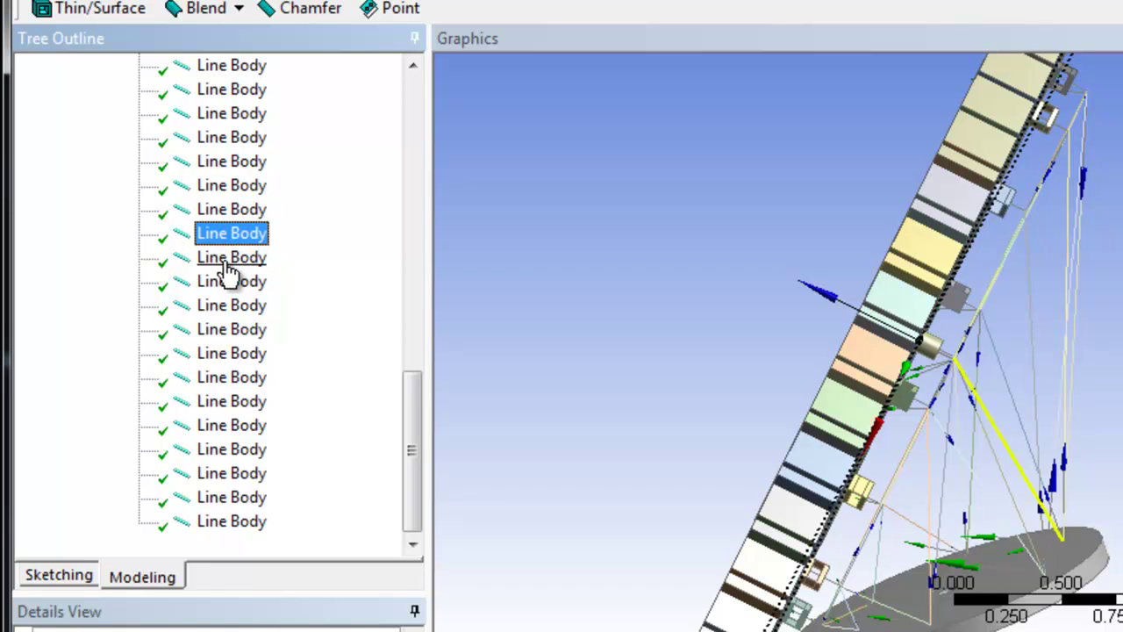
pyautogui.click(234, 255)
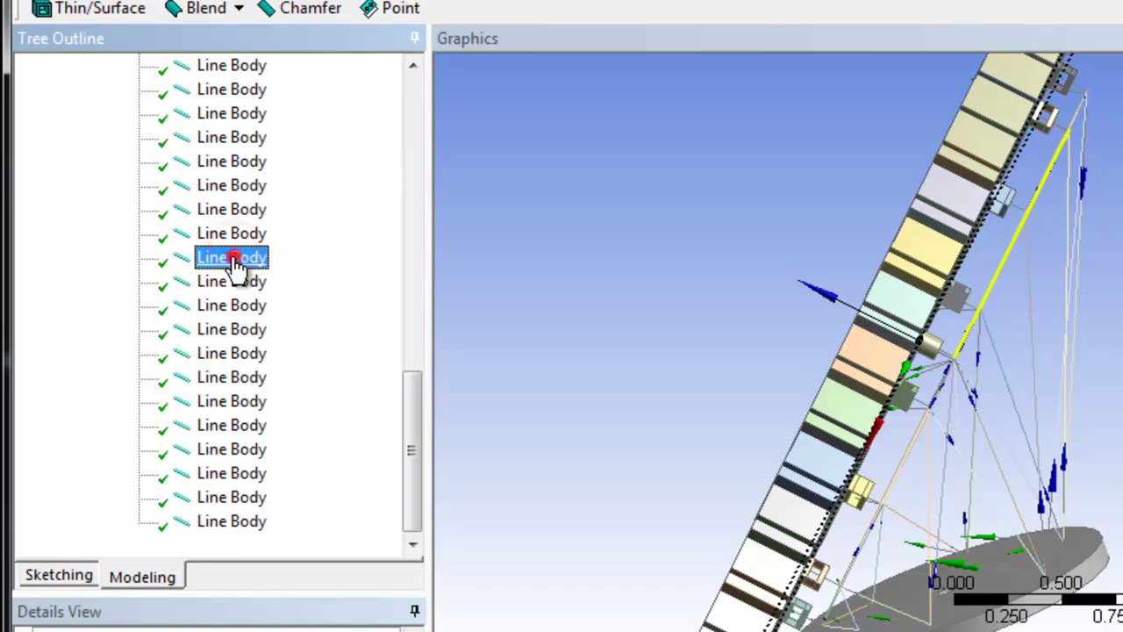
pyautogui.click(232, 281)
pyautogui.click(232, 304)
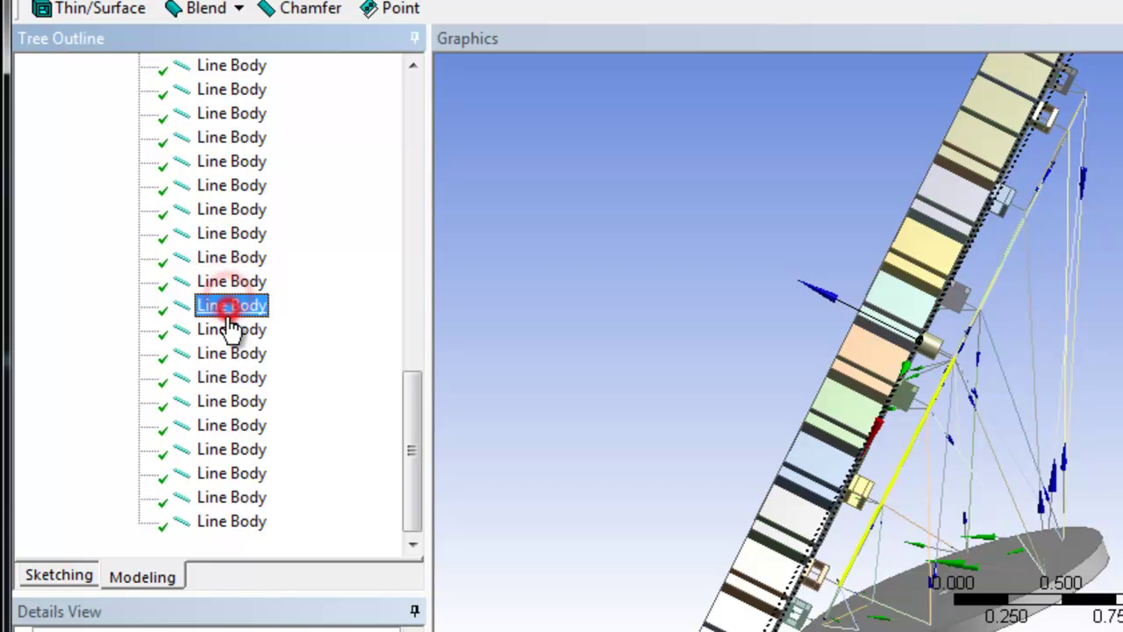
pyautogui.click(231, 326)
pyautogui.click(231, 351)
pyautogui.click(231, 375)
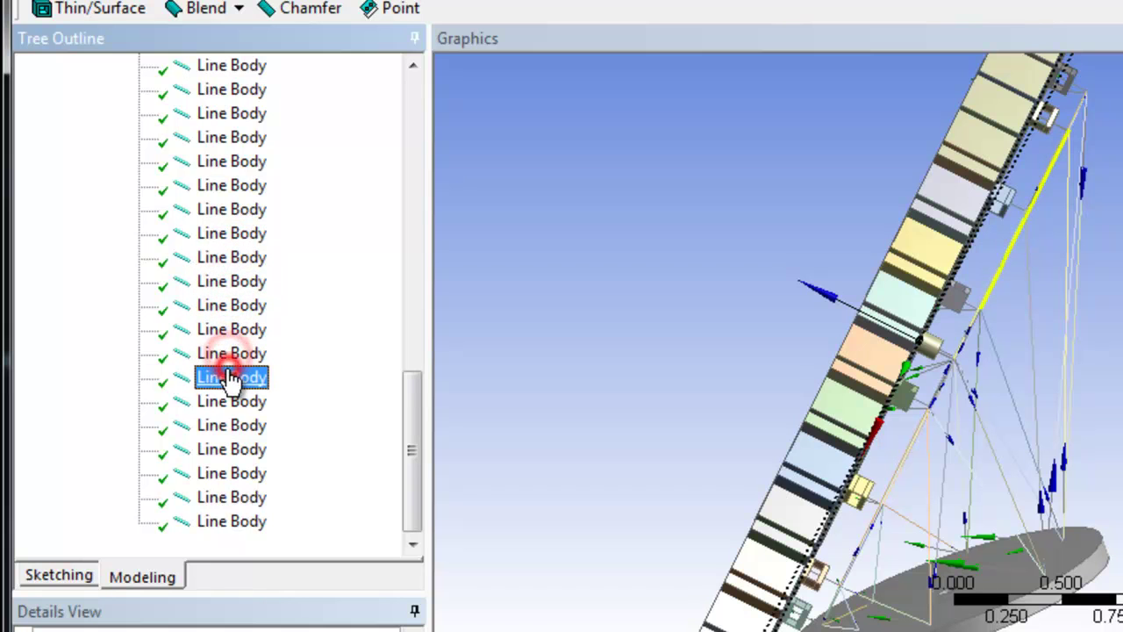
pyautogui.click(230, 402)
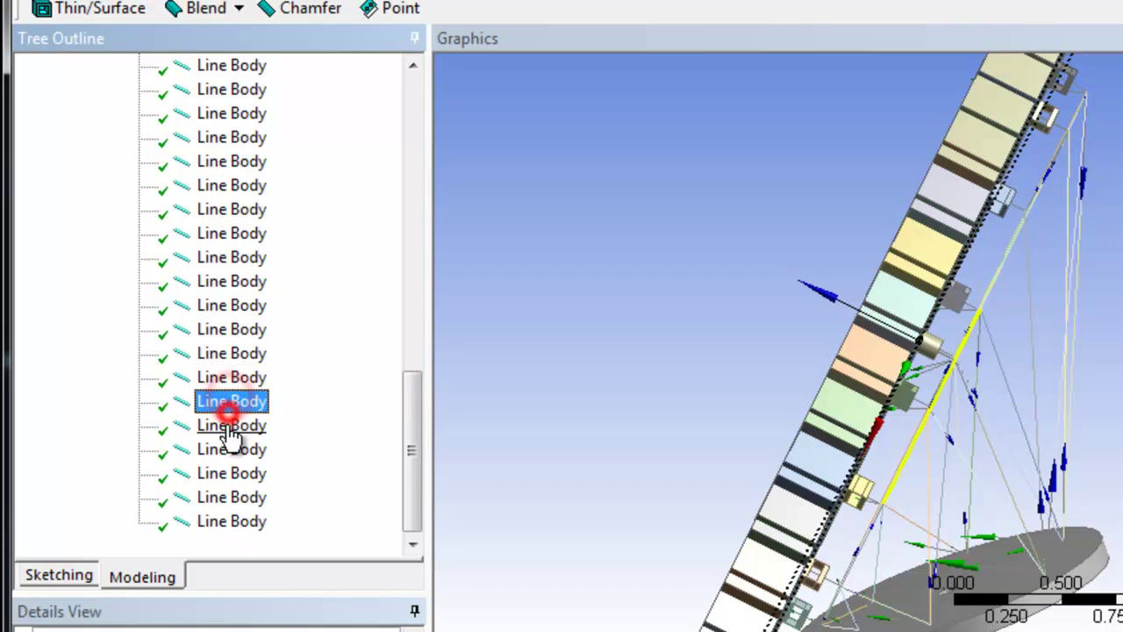
pyautogui.click(230, 425)
pyautogui.click(230, 449)
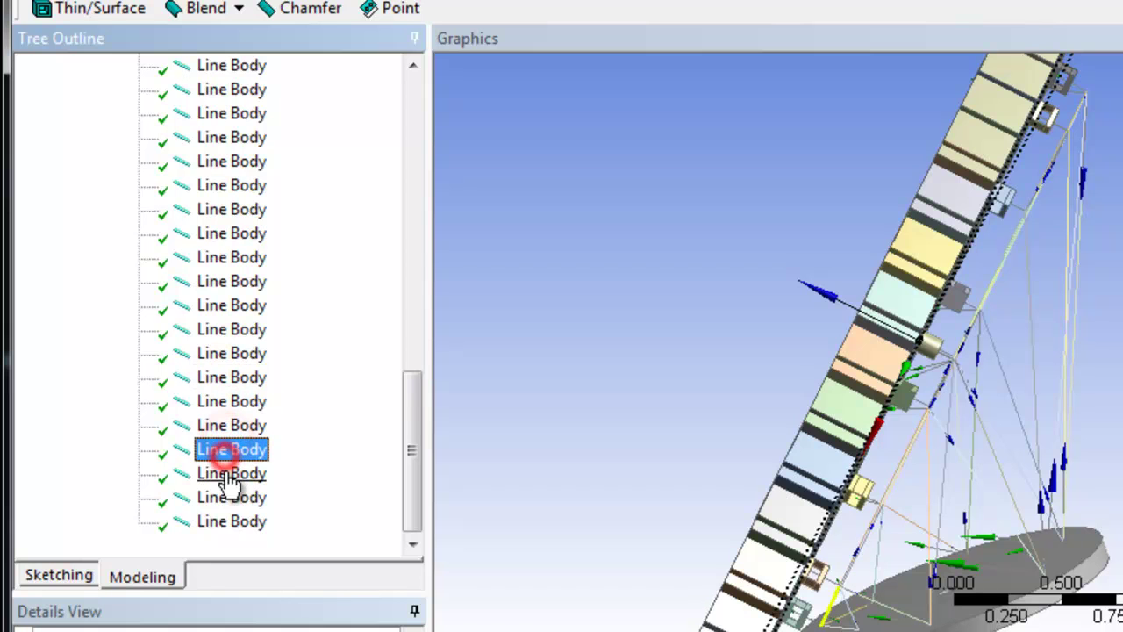
pyautogui.click(230, 473)
pyautogui.click(229, 496)
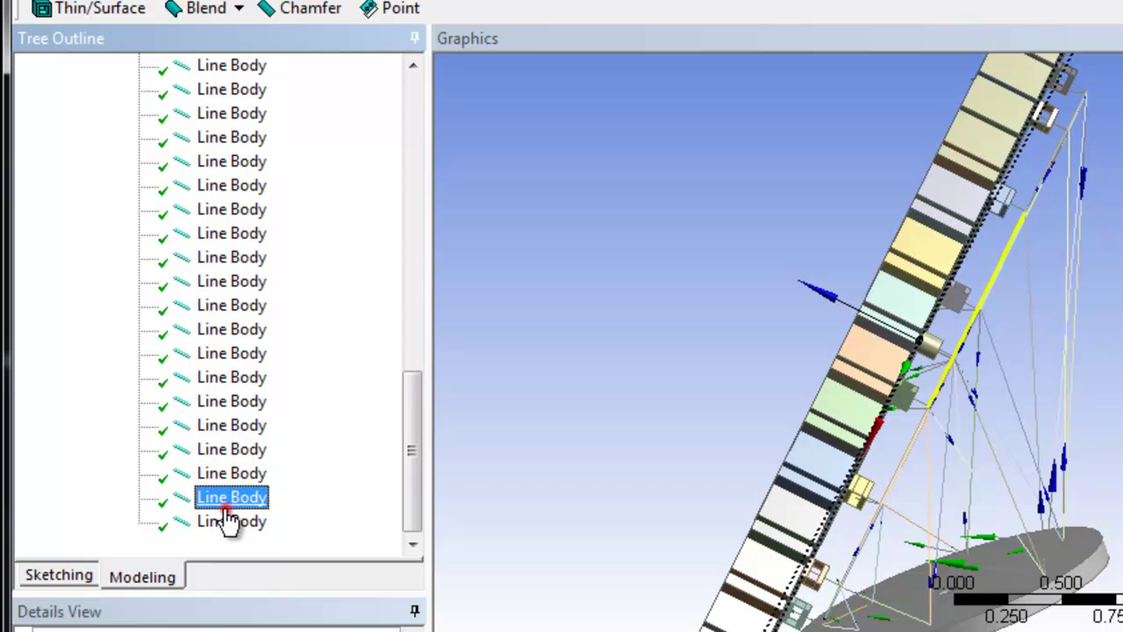
pyautogui.click(228, 521)
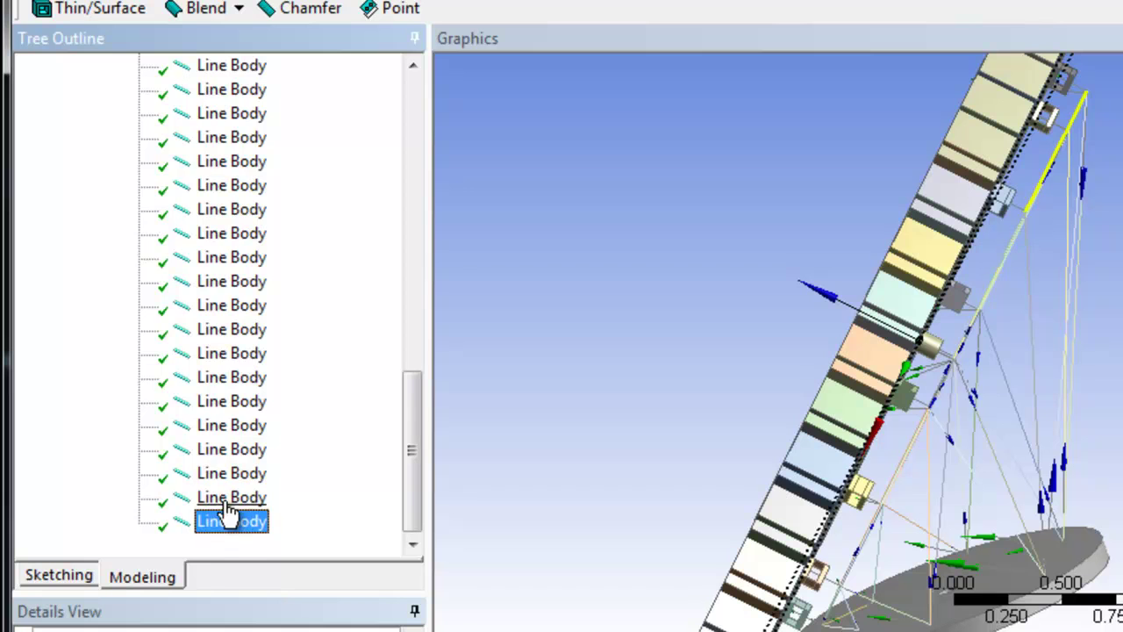
# Select the last twelve Truss Assembly line bodies together as one group.
pyautogui.click(235, 281)
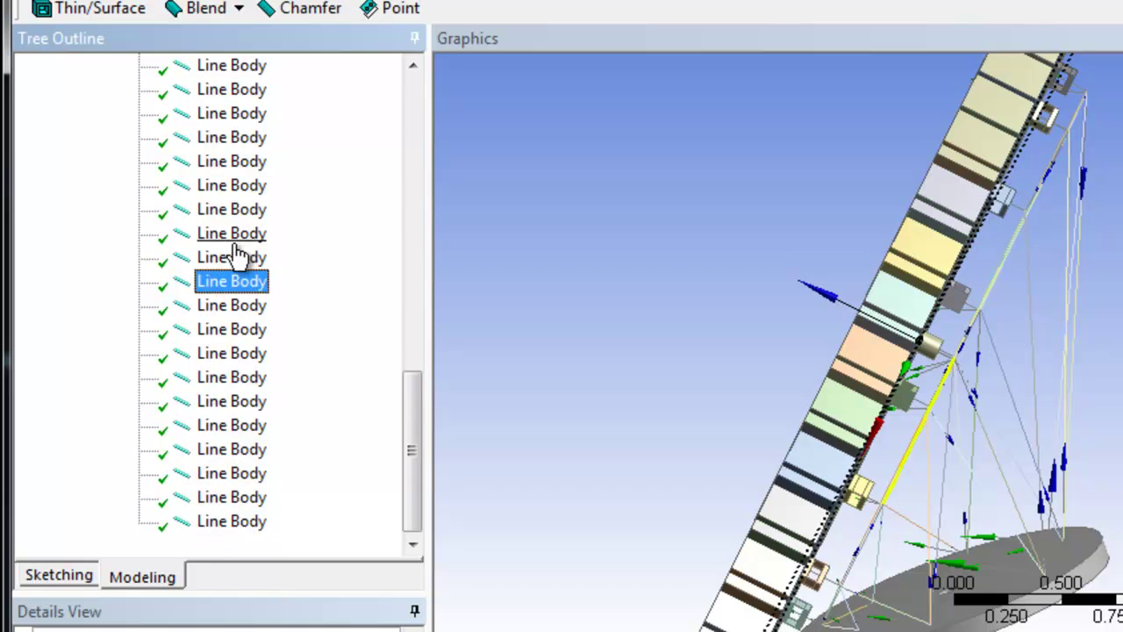
pyautogui.click(235, 255)
pyautogui.click(235, 233)
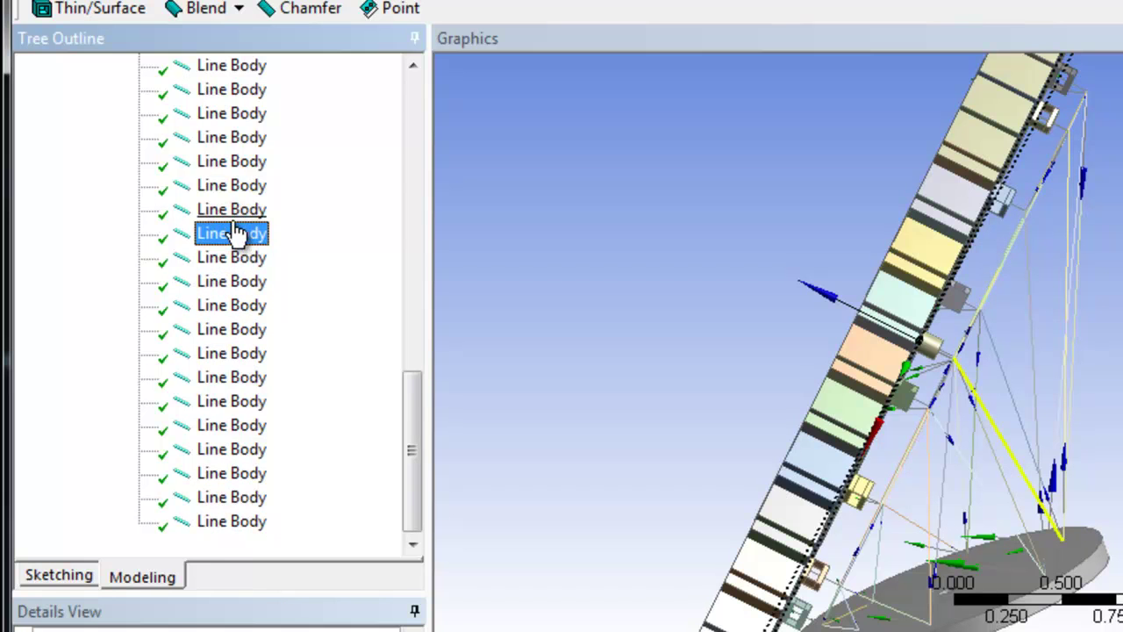
pyautogui.click(232, 256)
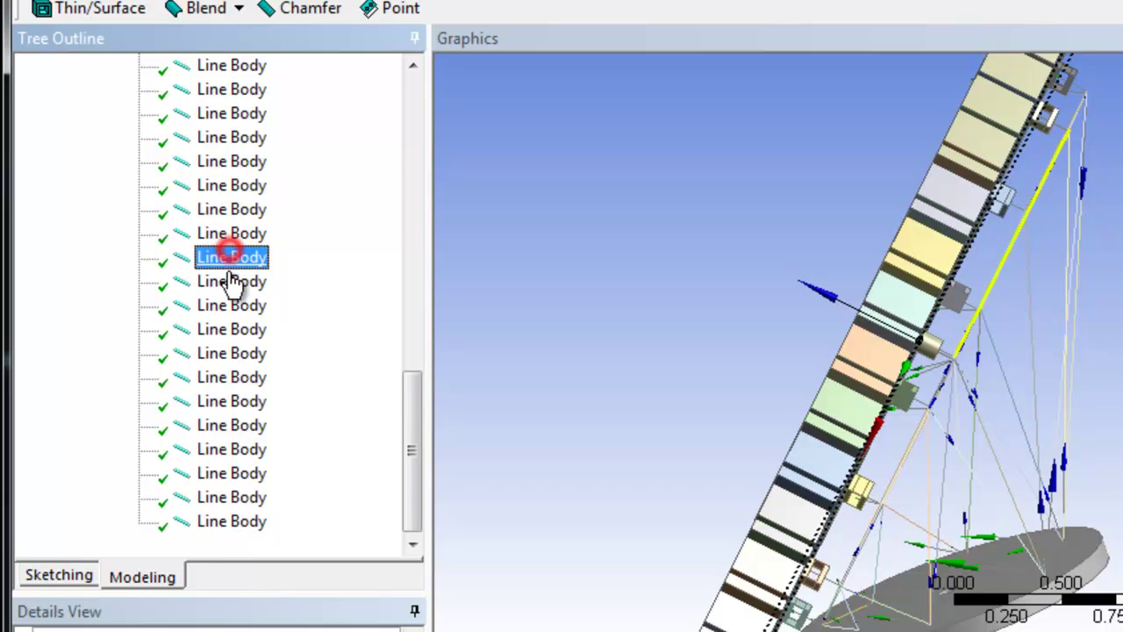
pyautogui.keyDown('shift'); pyautogui.click(228, 523); pyautogui.keyUp('shift')
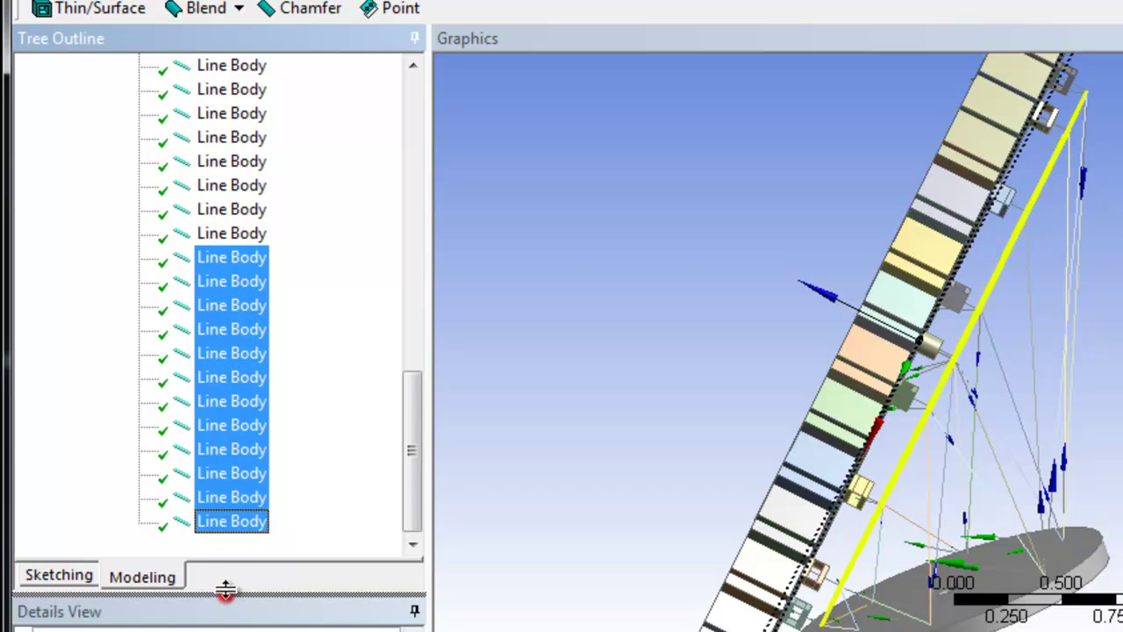
pyautogui.moveTo(225, 590); pyautogui.dragTo(246, 402)
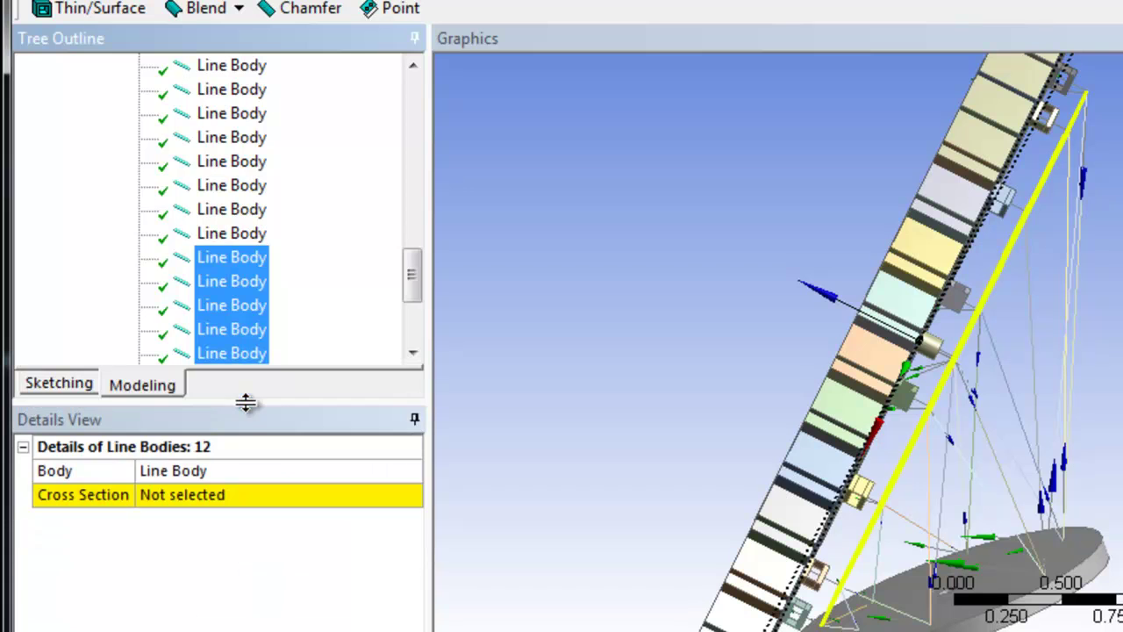
pyautogui.click(263, 492)
pyautogui.click(410, 494)
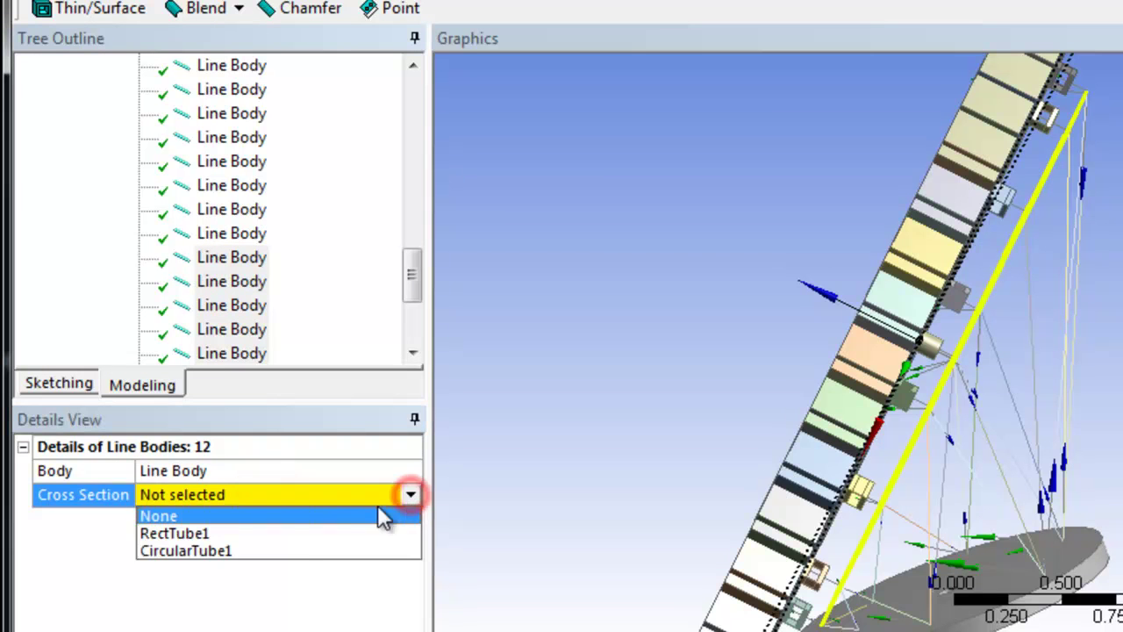
pyautogui.click(293, 533)
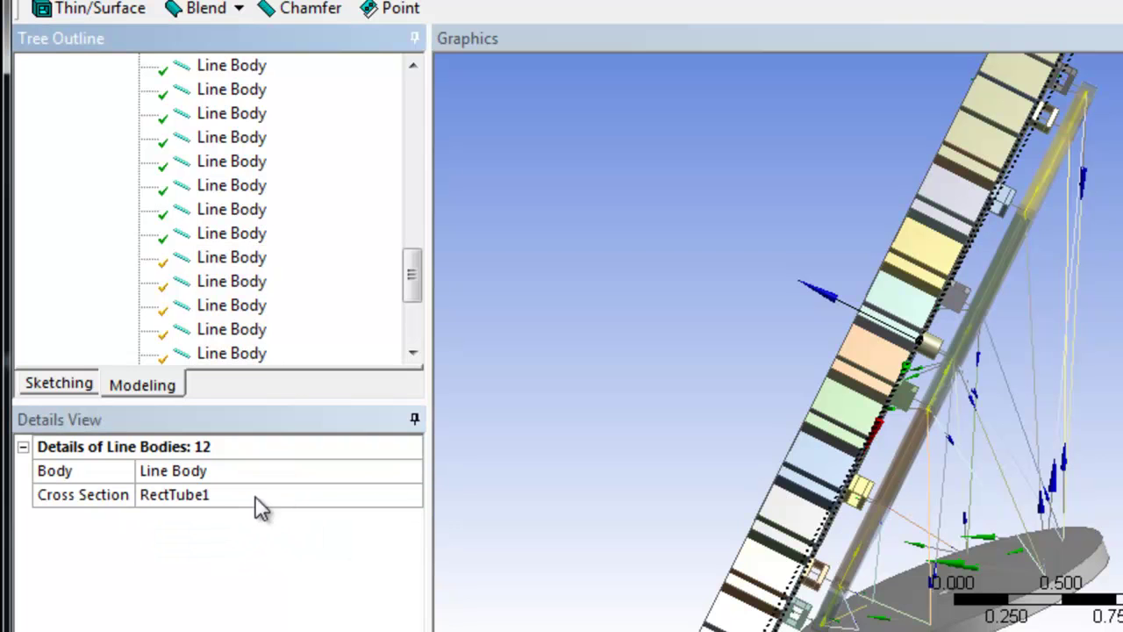
pyautogui.click(242, 237)
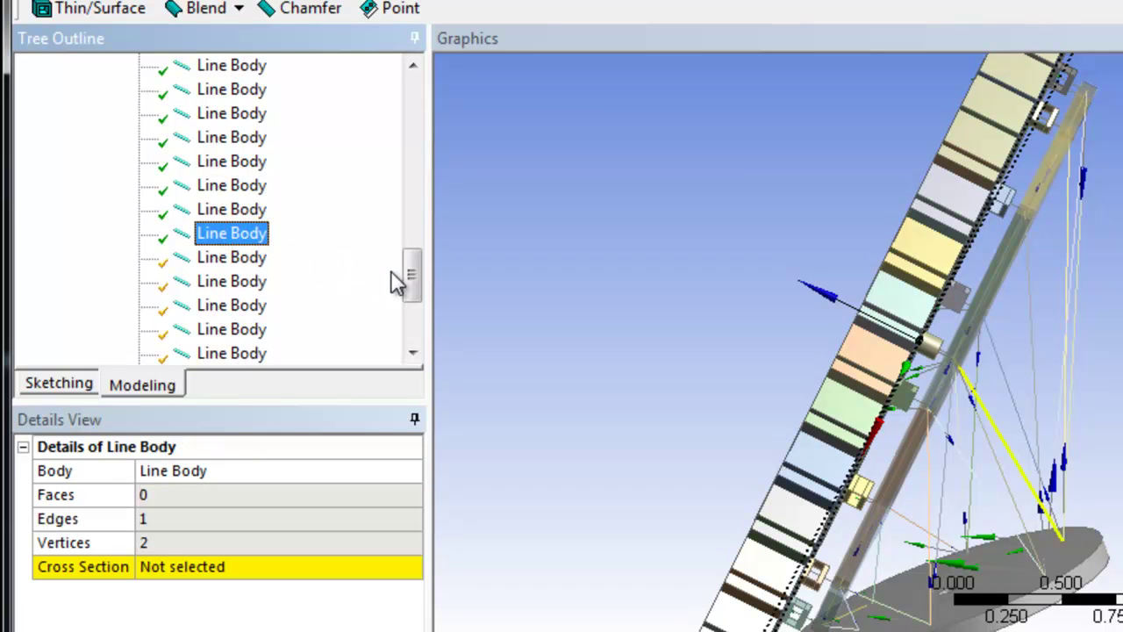
# Assign CircularTube1 to all 18 Truss Assembly line bodies and orbit to see the round tubes.
pyautogui.moveTo(413, 279); pyautogui.dragTo(409, 210)
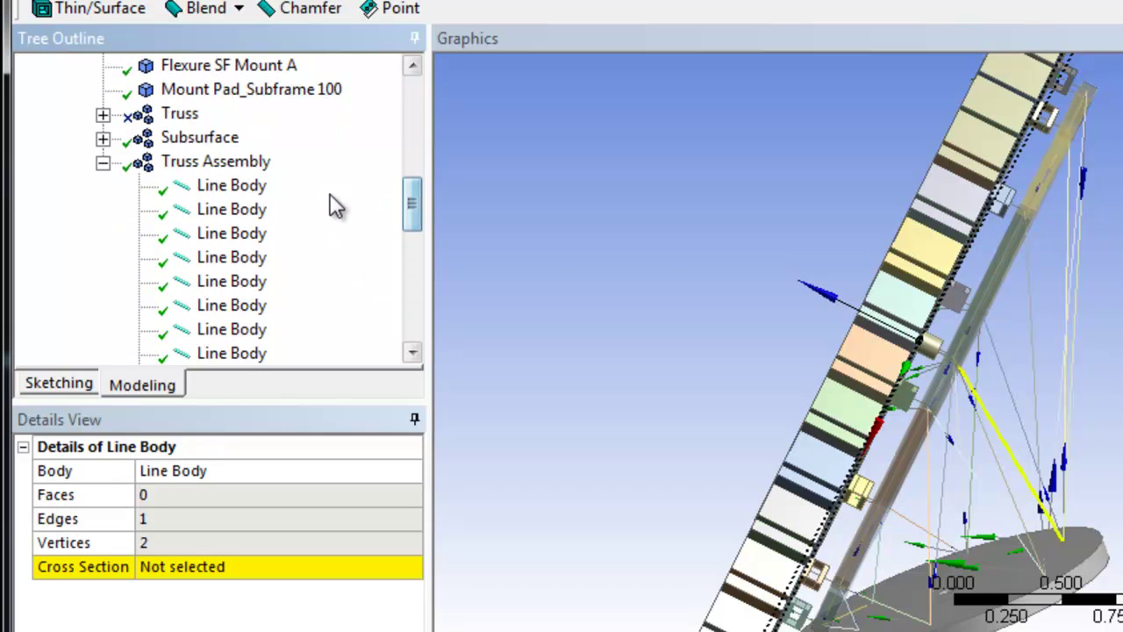
pyautogui.keyDown('shift'); pyautogui.click(246, 187); pyautogui.keyUp('shift')
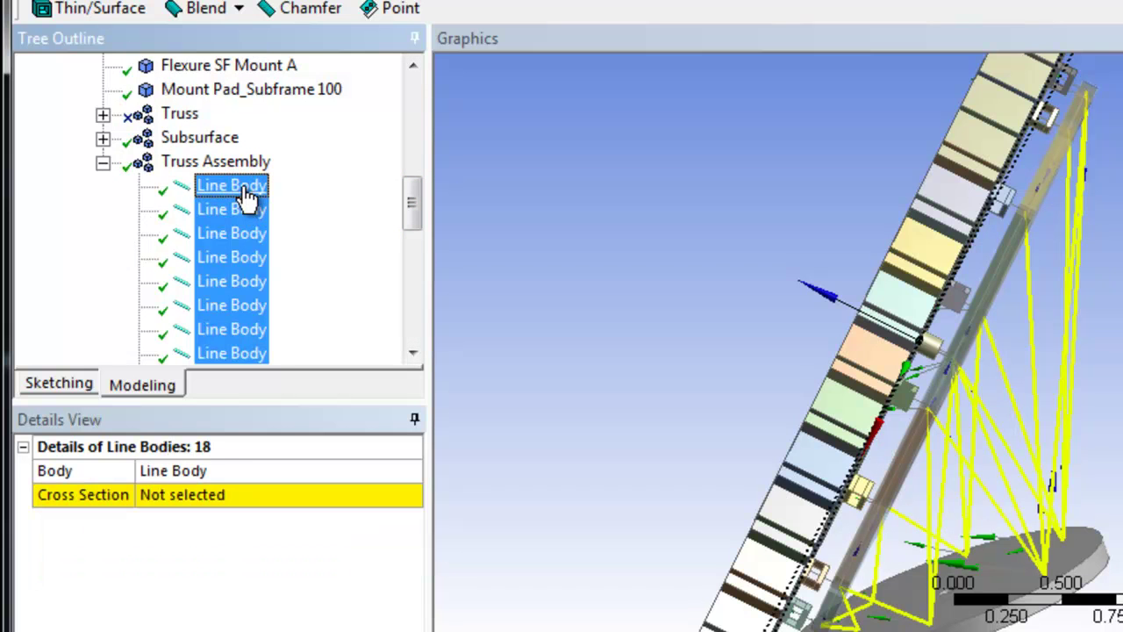
pyautogui.click(403, 494)
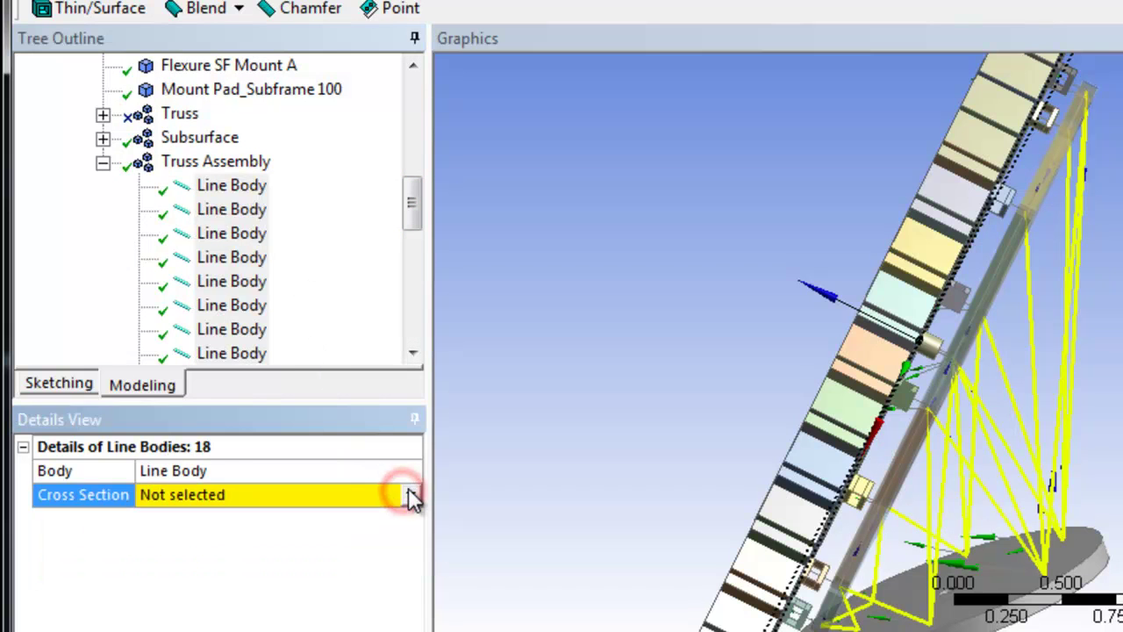
pyautogui.click(409, 493)
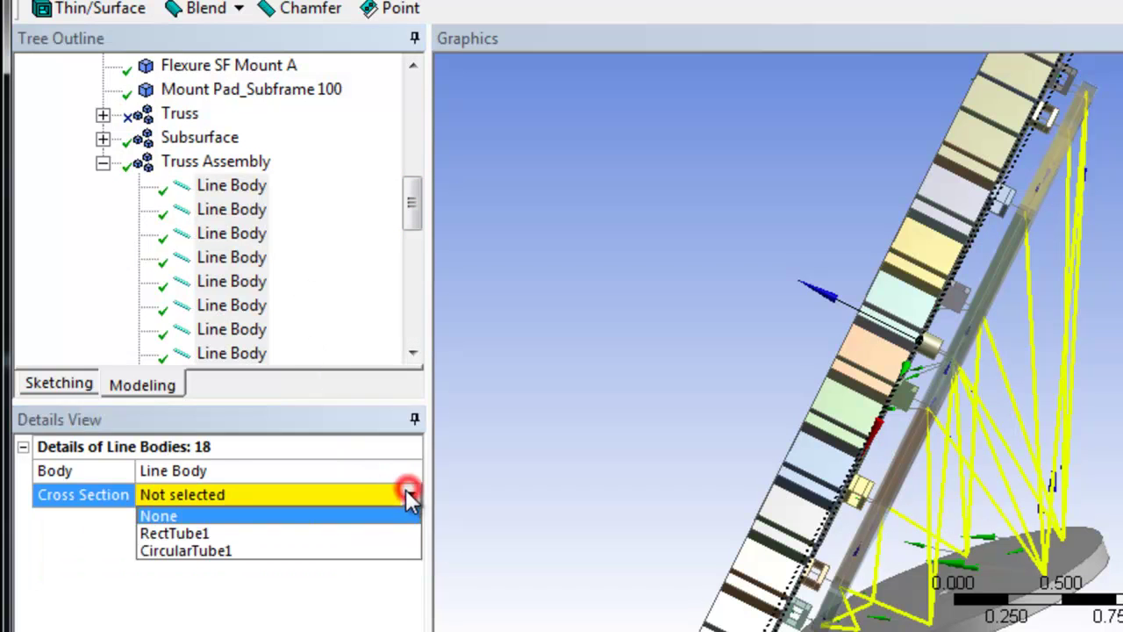
pyautogui.click(286, 551)
pyautogui.moveTo(221, 402); pyautogui.dragTo(222, 493)
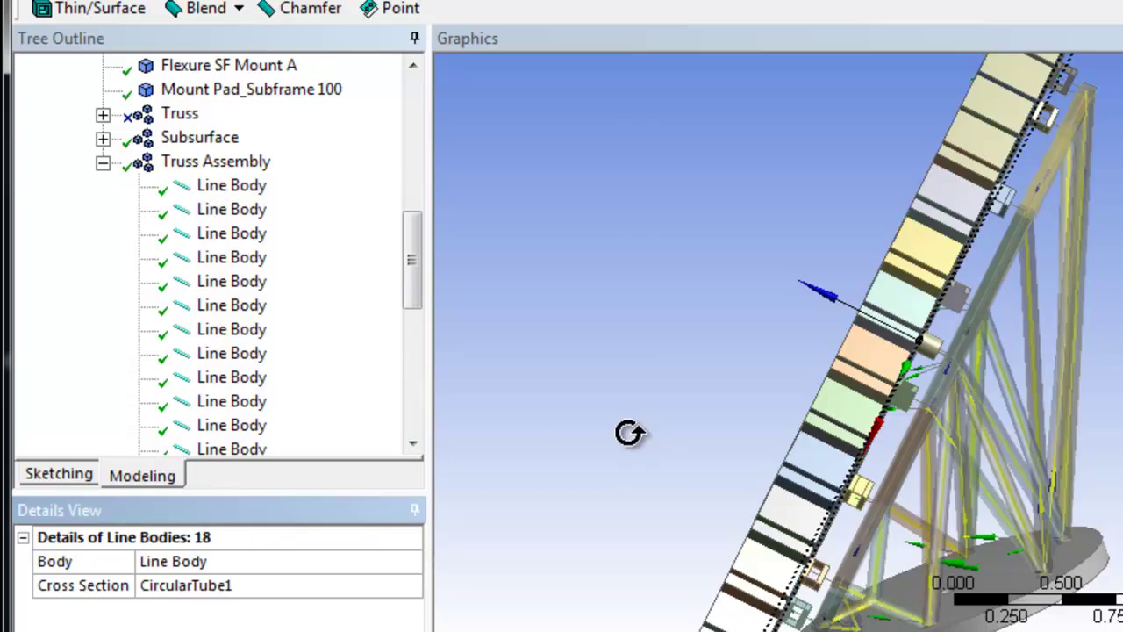
pyautogui.moveTo(932, 446); pyautogui.dragTo(556, 248)
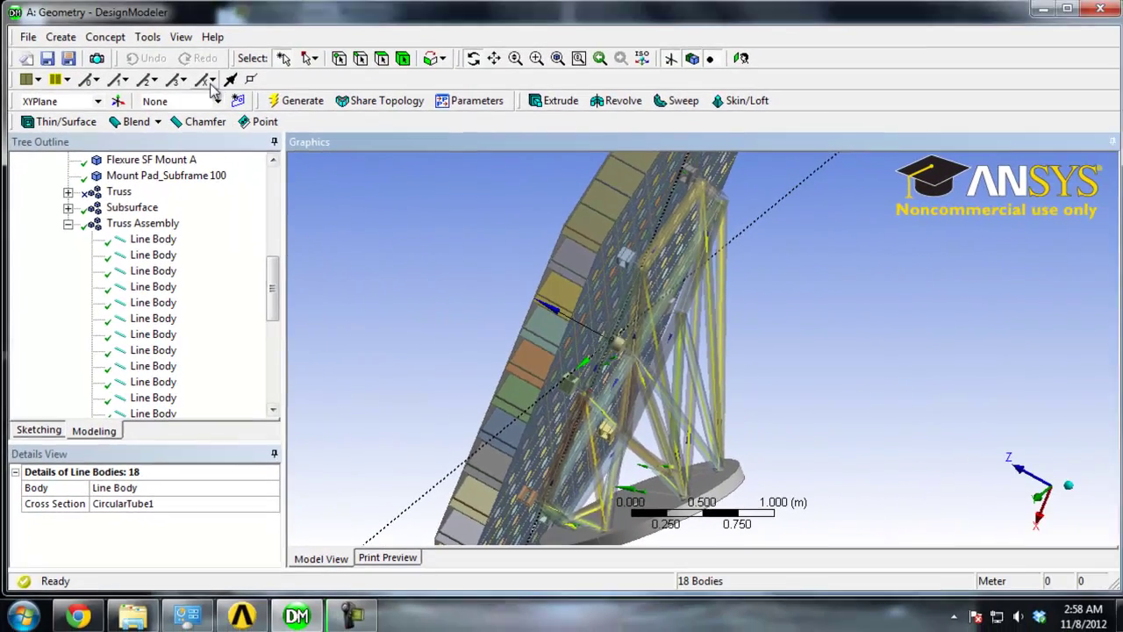
# Turn on Cross Section Solids so the truss members display as solid tubes.
pyautogui.click(181, 38)
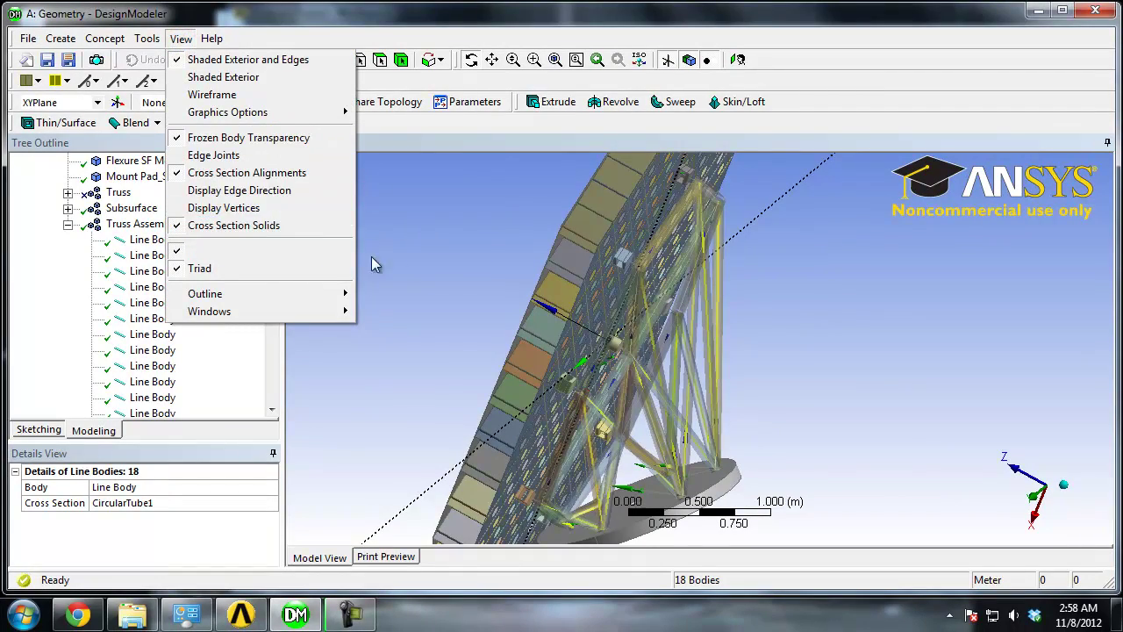
pyautogui.click(476, 248)
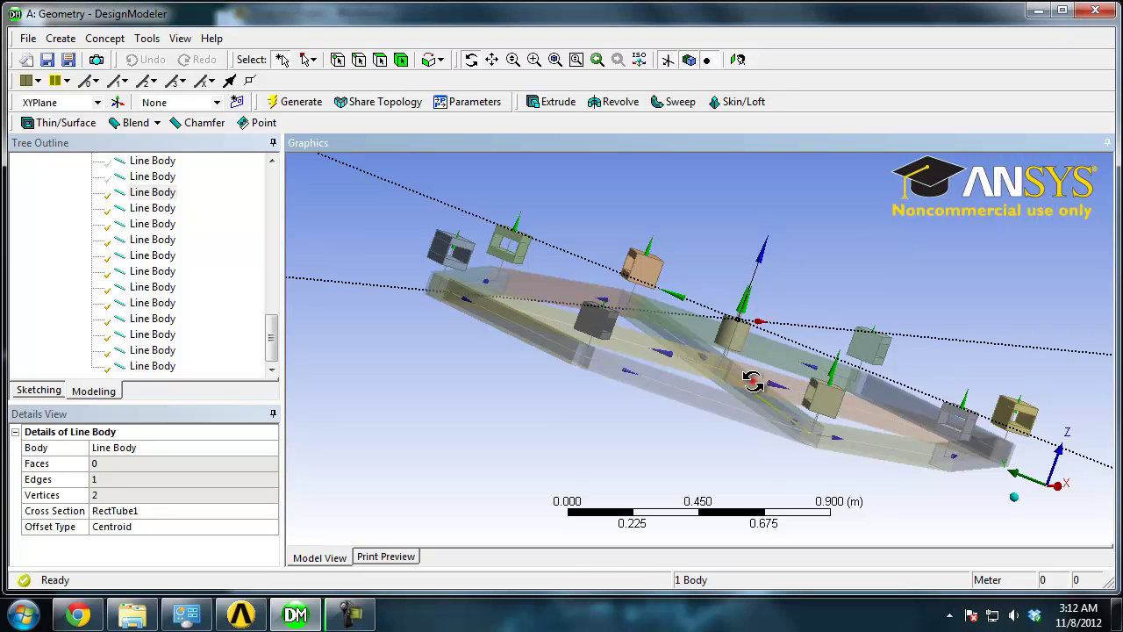
# Select the 12 RectTube1 line bodies of the lower frame and zoom in on them.
pyautogui.moveTo(754, 377)
pyautogui.mouseDown()
pyautogui.moveTo(658, 354)
pyautogui.moveTo(744, 387)
pyautogui.mouseUp()
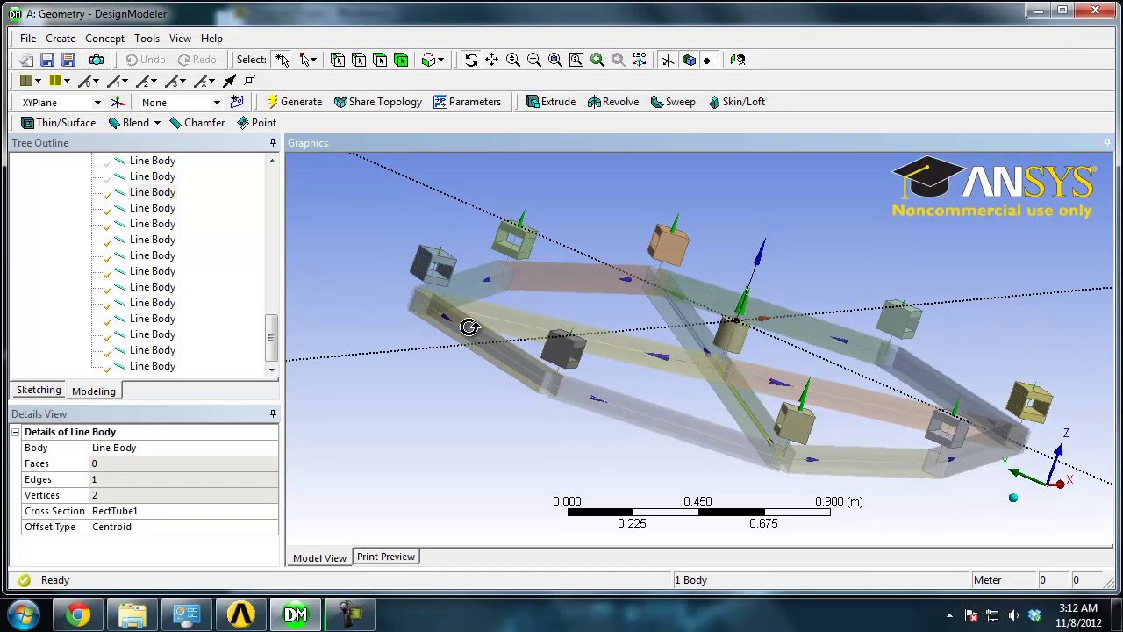
pyautogui.click(152, 195)
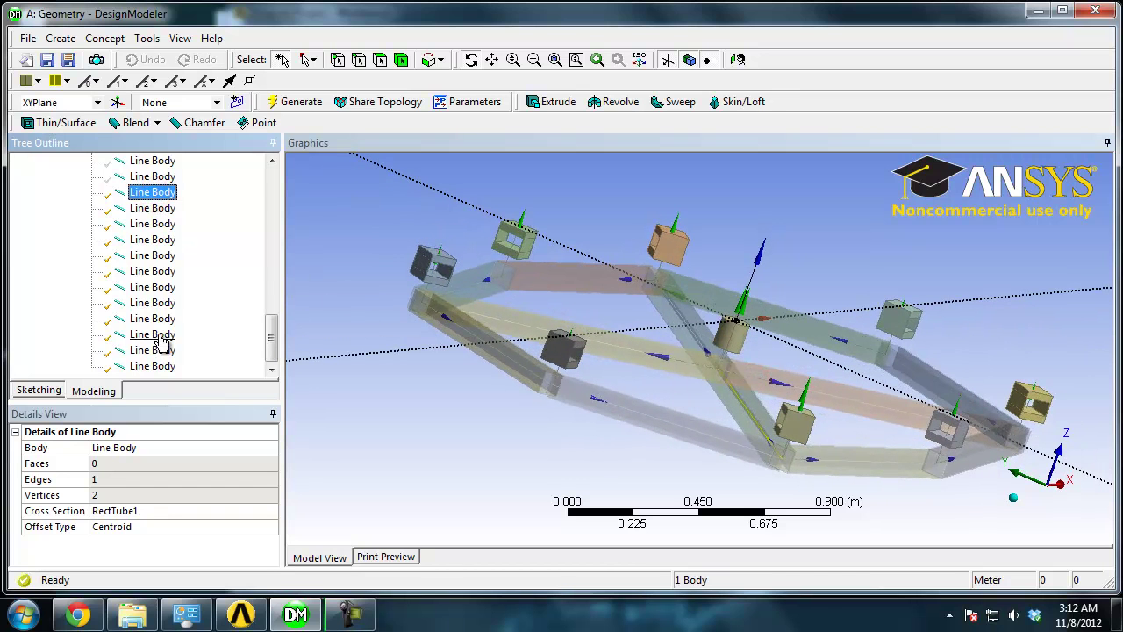
pyautogui.keyDown('shift'); pyautogui.click(162, 367); pyautogui.keyUp('shift')
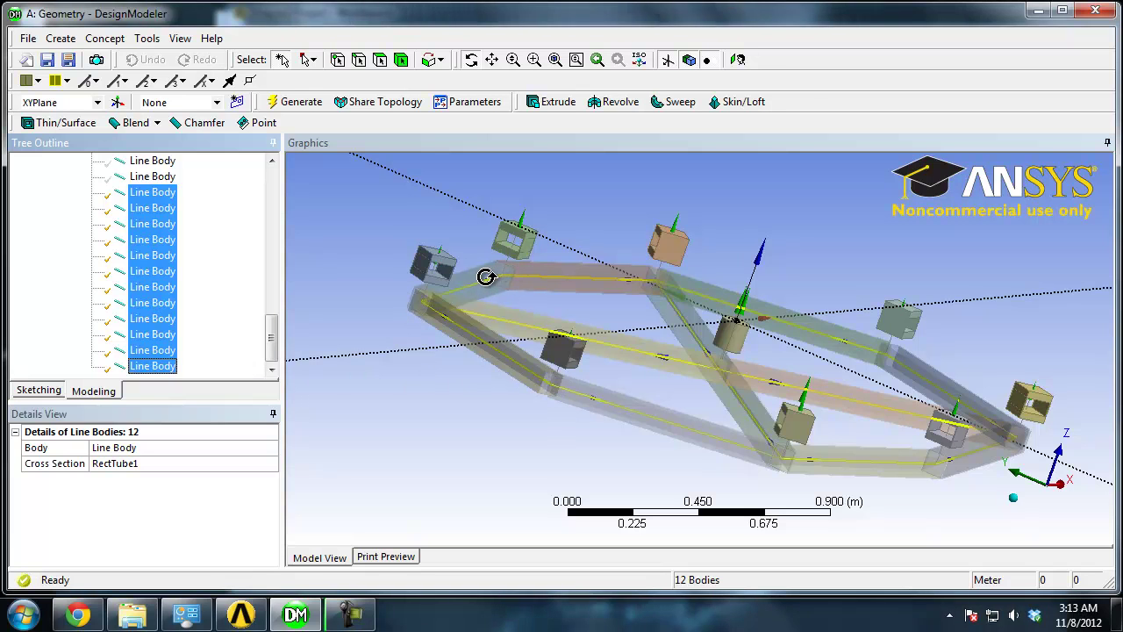
pyautogui.moveTo(550, 389); pyautogui.dragTo(556, 381)
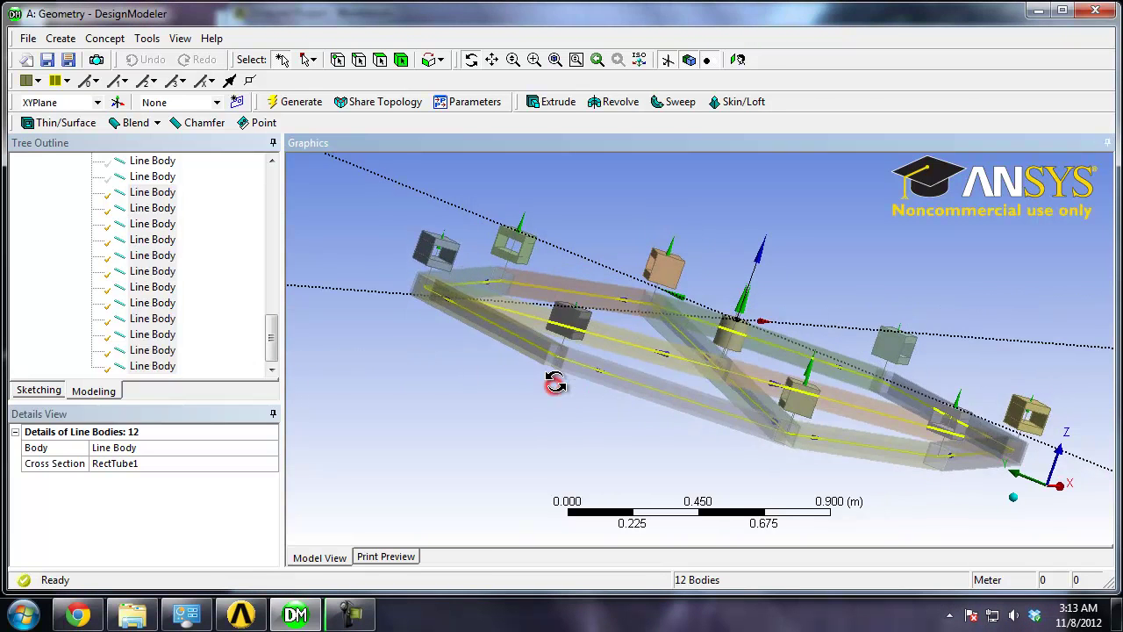
pyautogui.scroll(3, 526, 356)
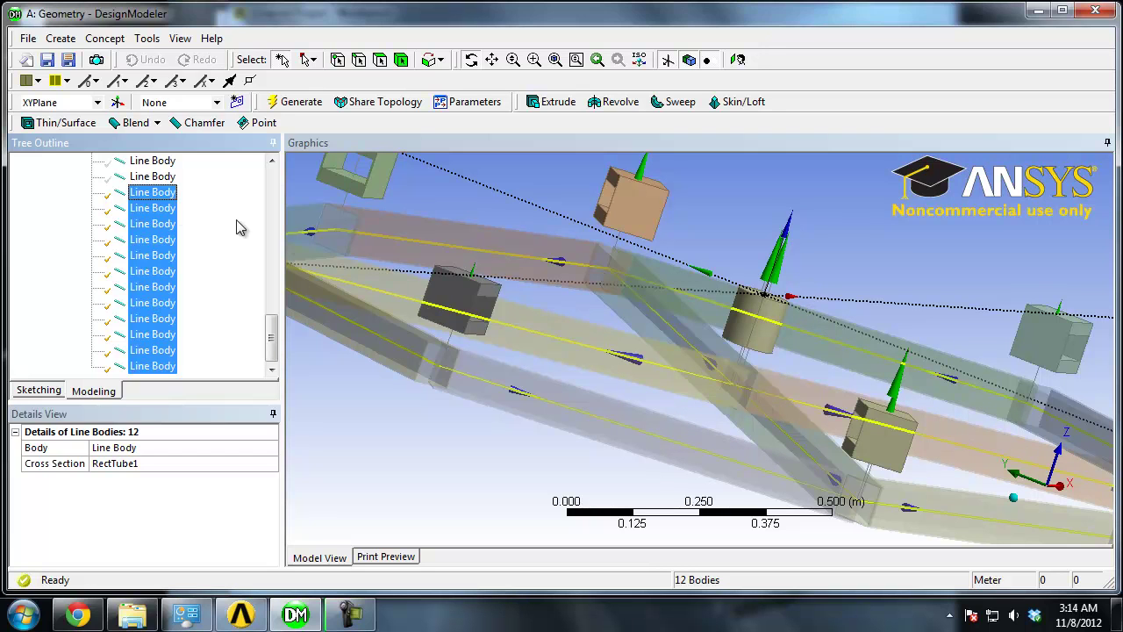
# Give one RectTube1 line body a User Defined offset of X 0.04 m and Y 0 m.
pyautogui.click(165, 195)
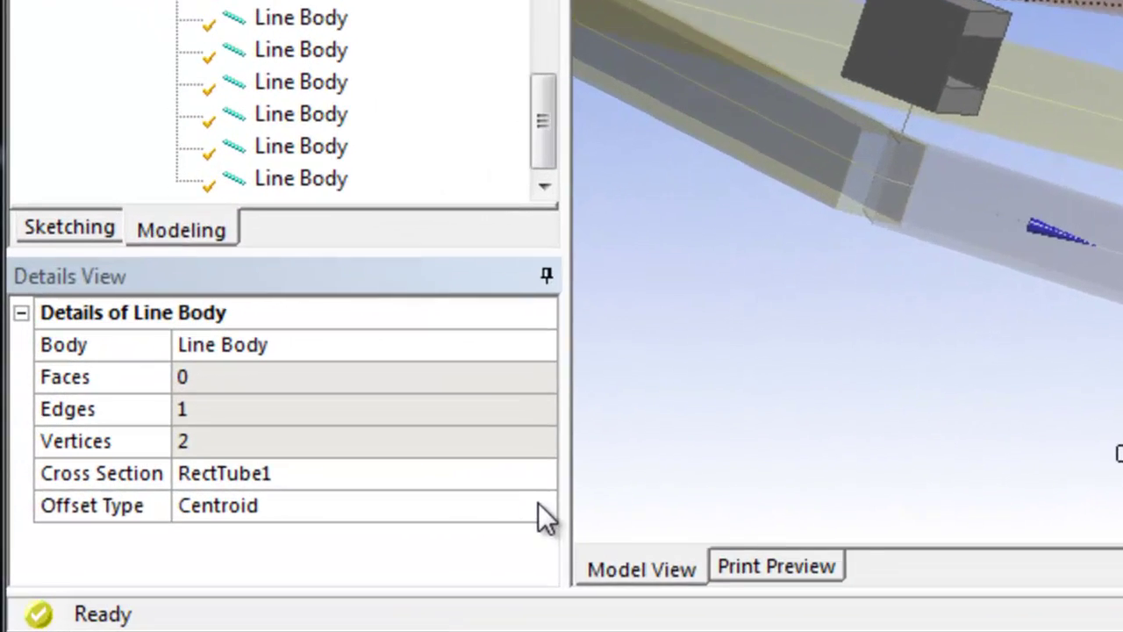
pyautogui.click(268, 527)
pyautogui.click(603, 502)
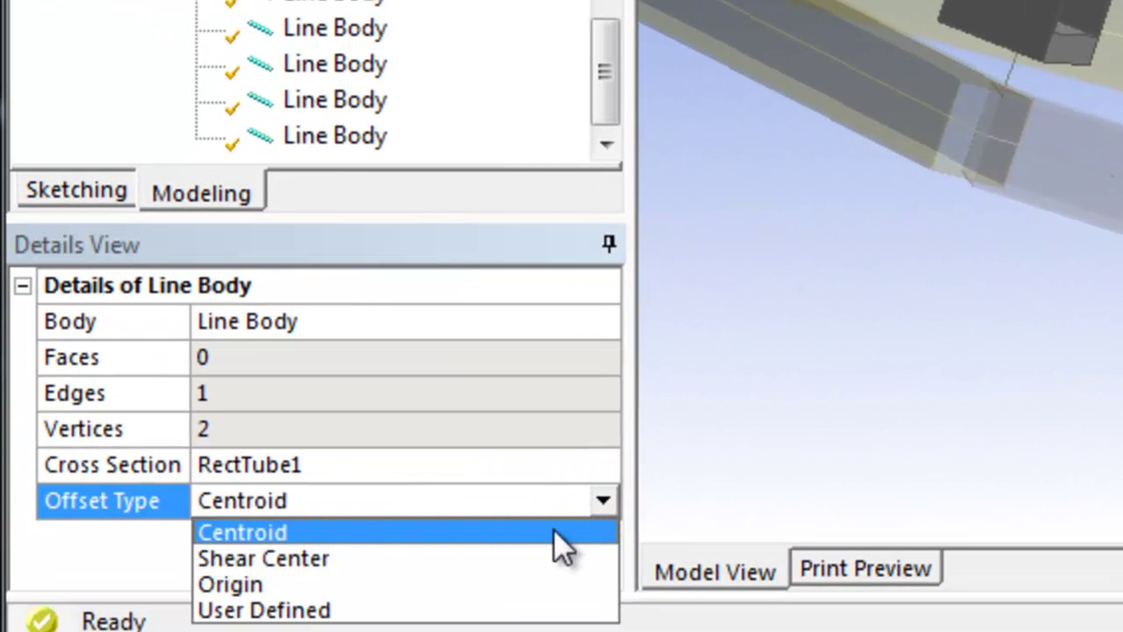
pyautogui.click(465, 611)
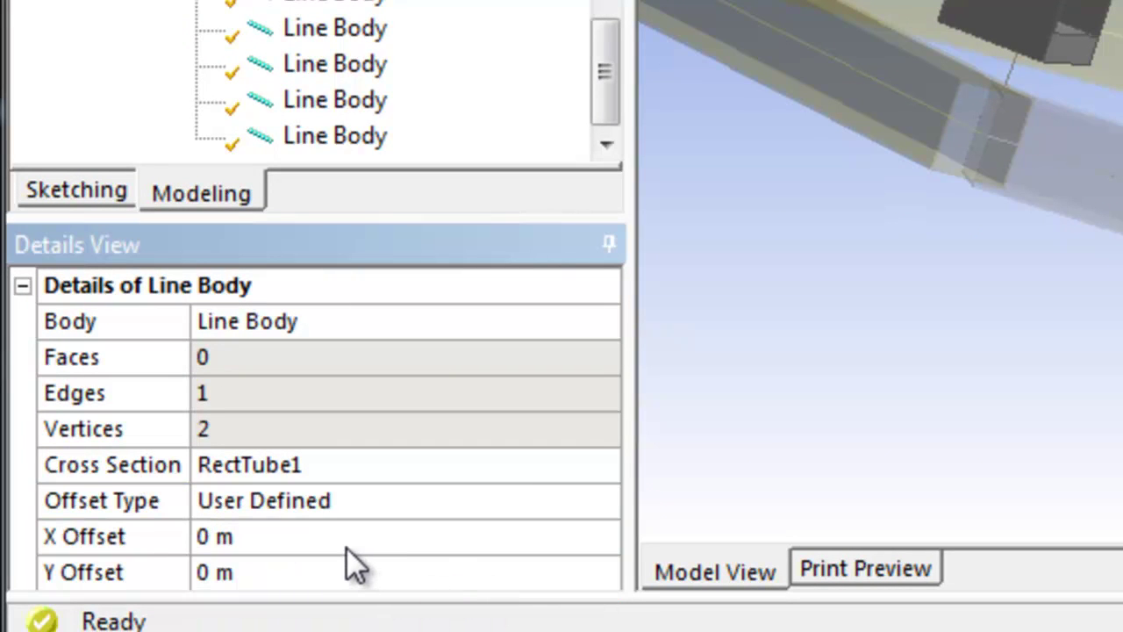
pyautogui.click(326, 572)
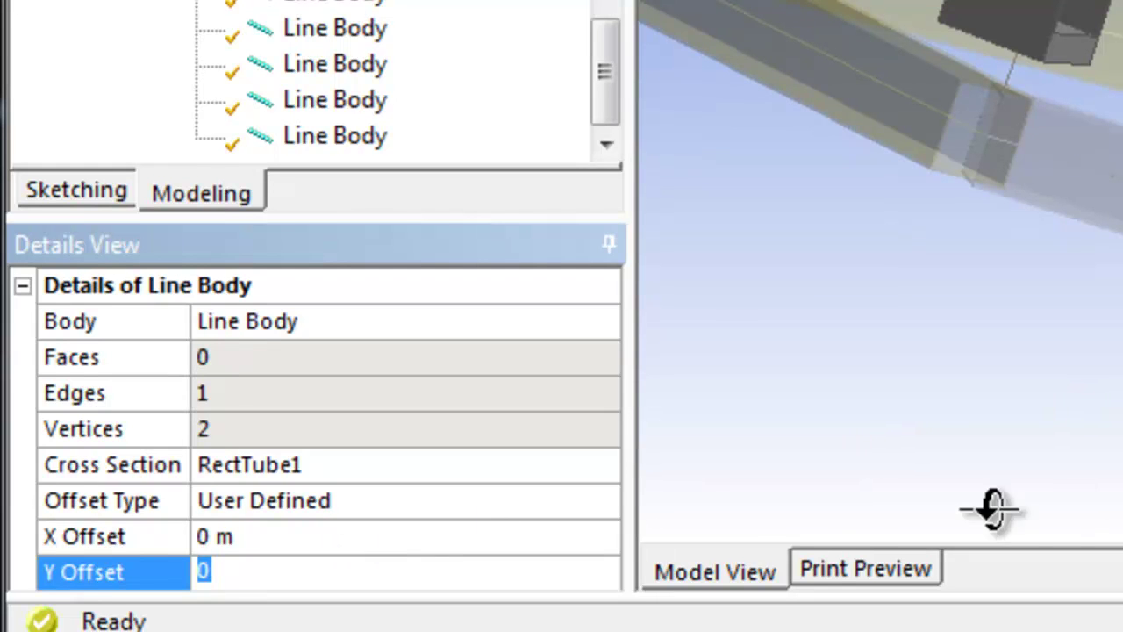
pyautogui.click(416, 537)
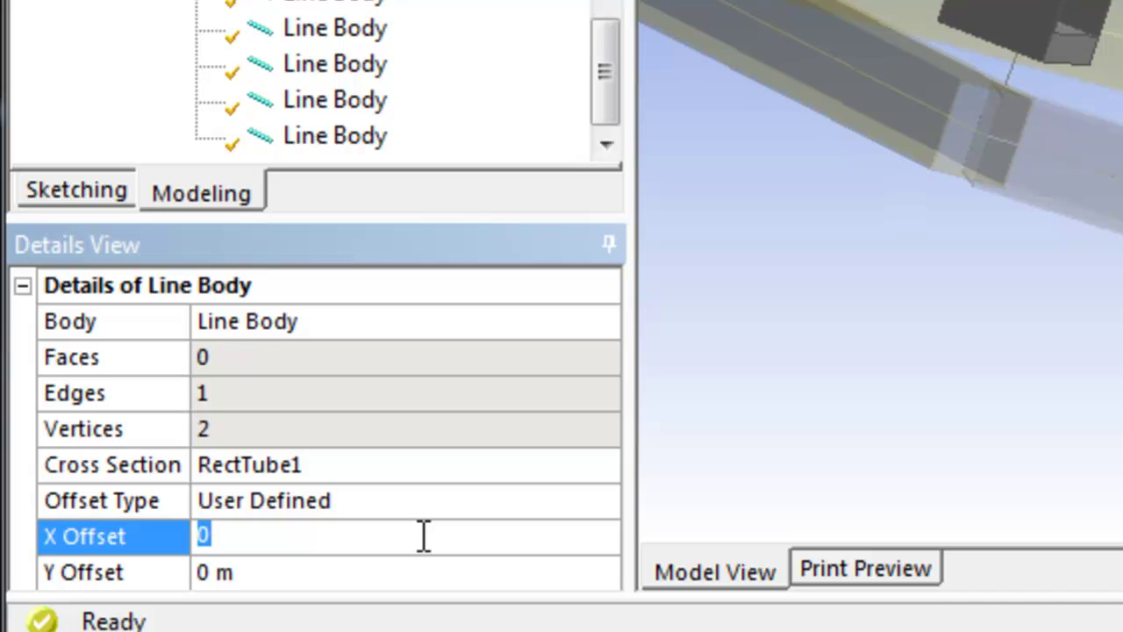
pyautogui.press('Return')
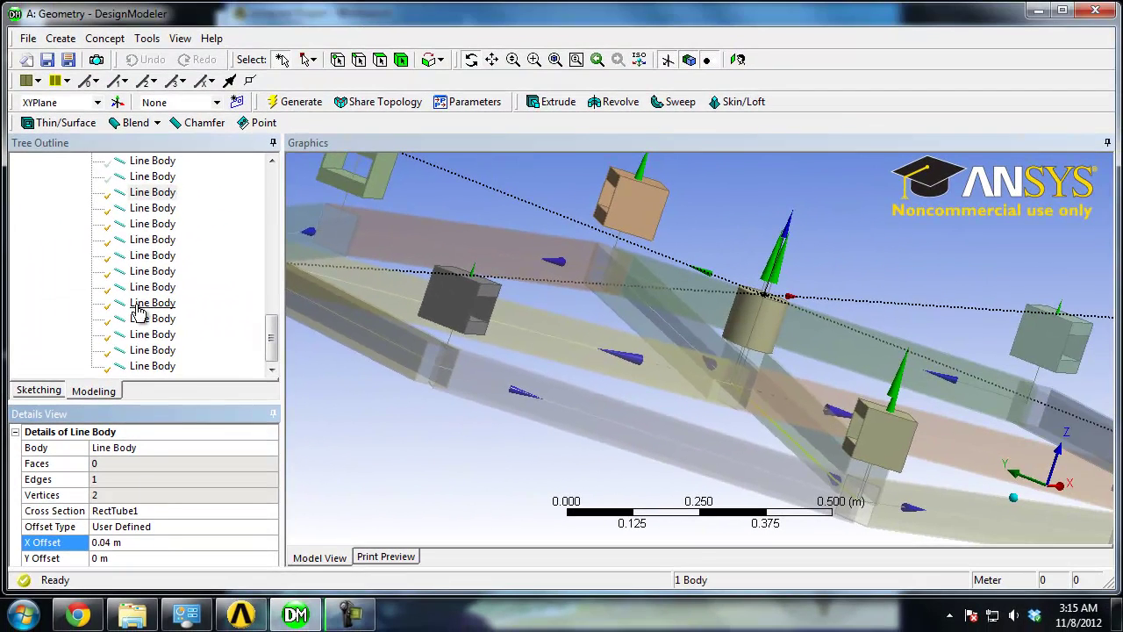
# Give the next RectTube1 line body a User Defined offset of 0.04 m in X.
pyautogui.click(153, 208)
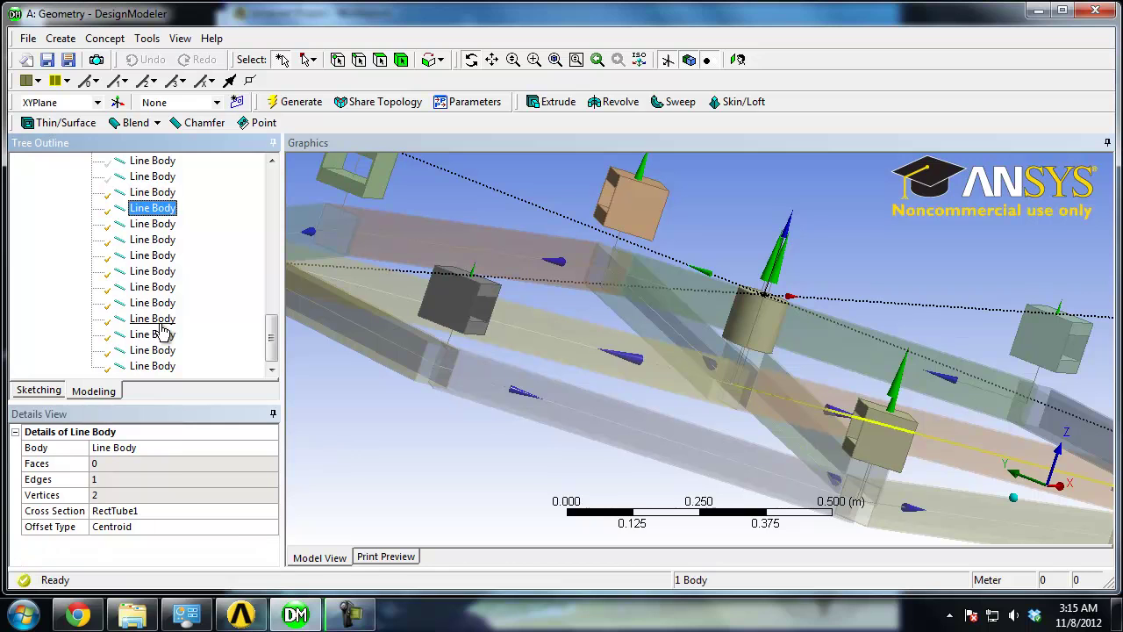
pyautogui.click(270, 529)
pyautogui.click(269, 526)
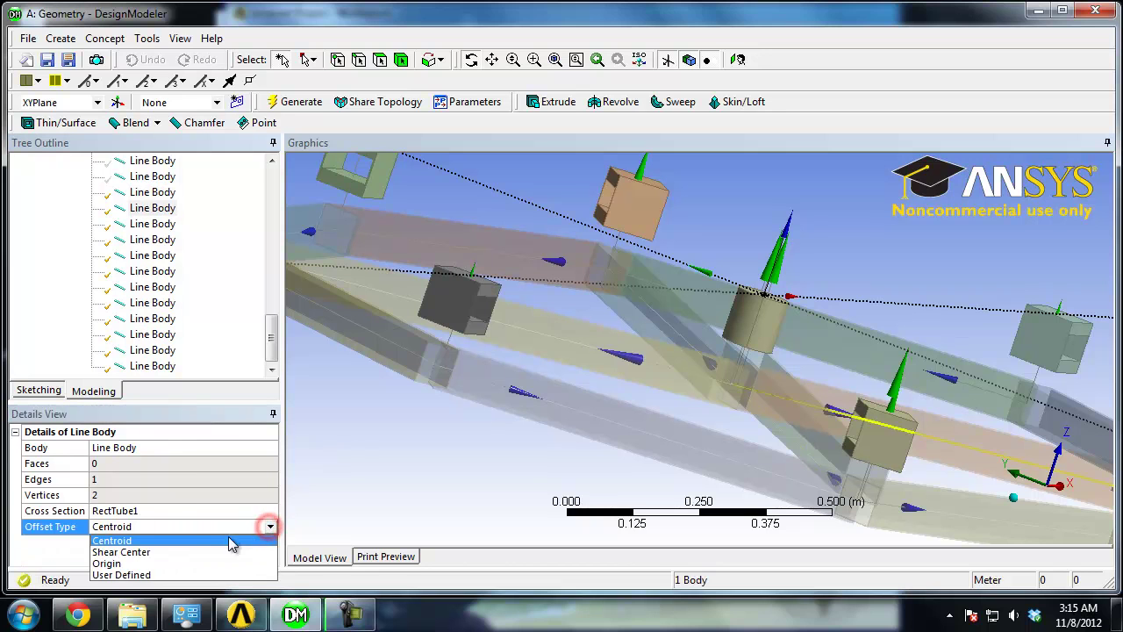
pyautogui.click(203, 574)
pyautogui.click(166, 541)
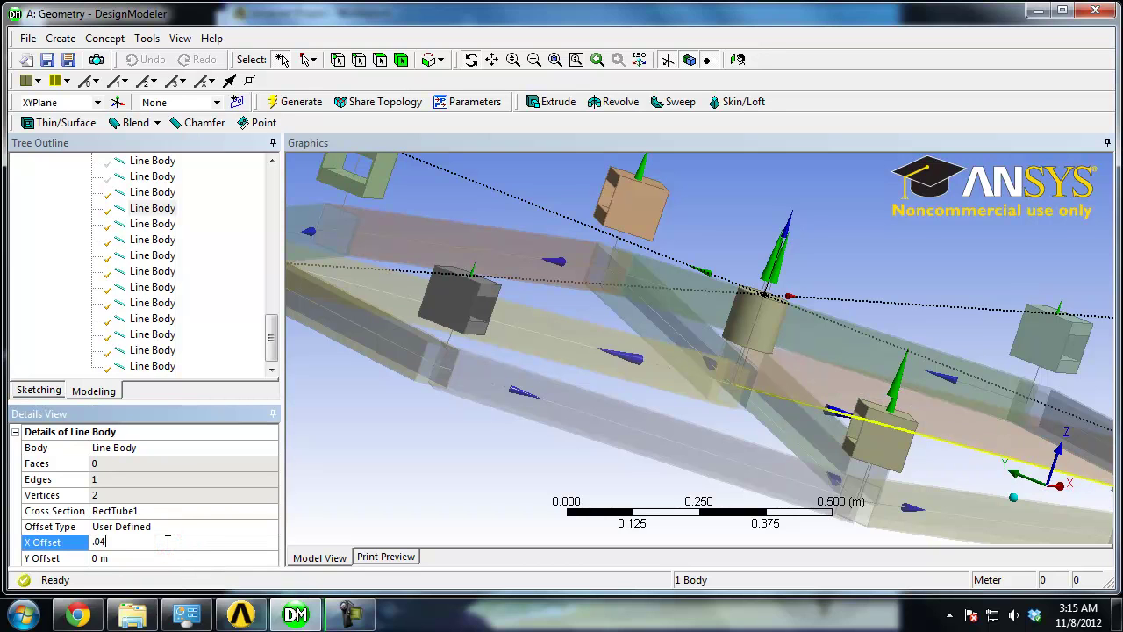
pyautogui.write('.04')
pyautogui.press('Return')
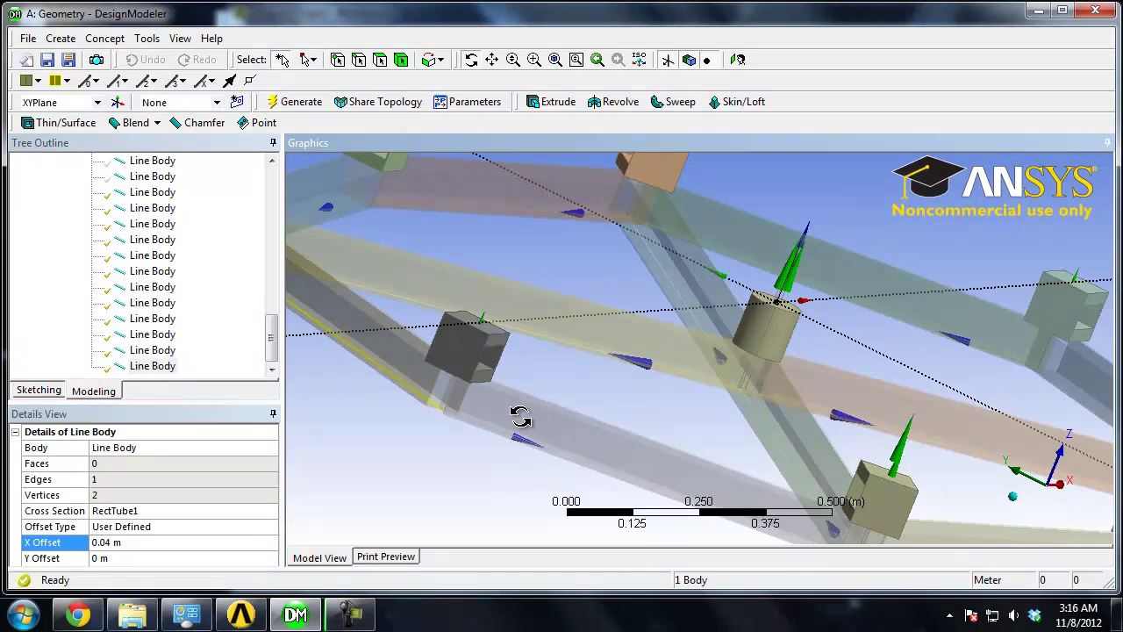
pyautogui.moveTo(520, 417); pyautogui.dragTo(552, 365)
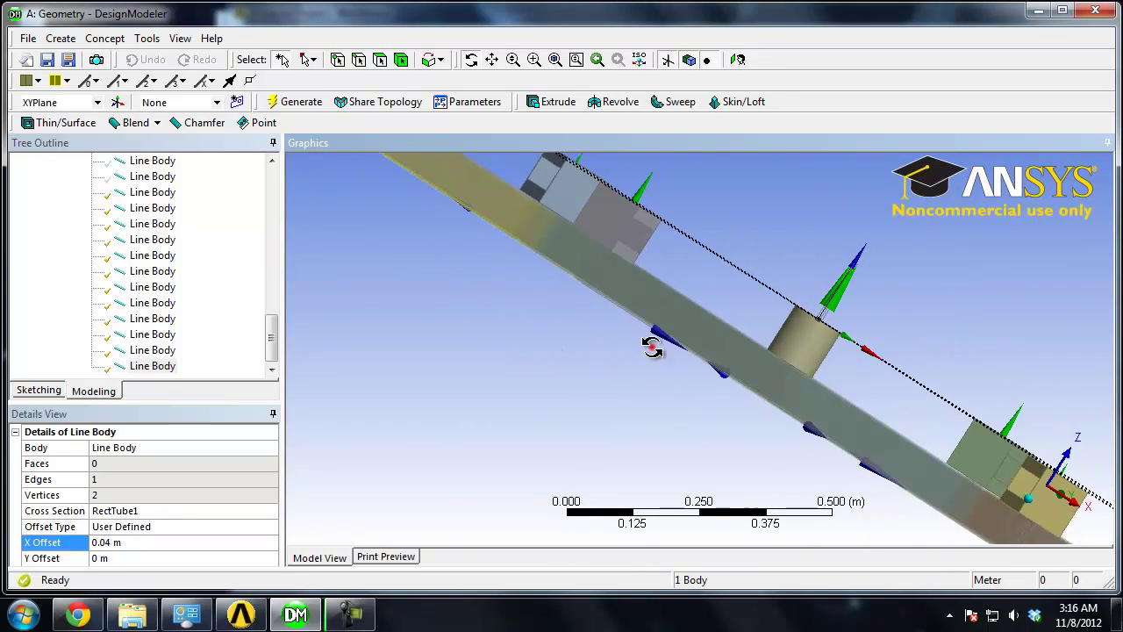
pyautogui.moveTo(651, 347); pyautogui.dragTo(558, 387)
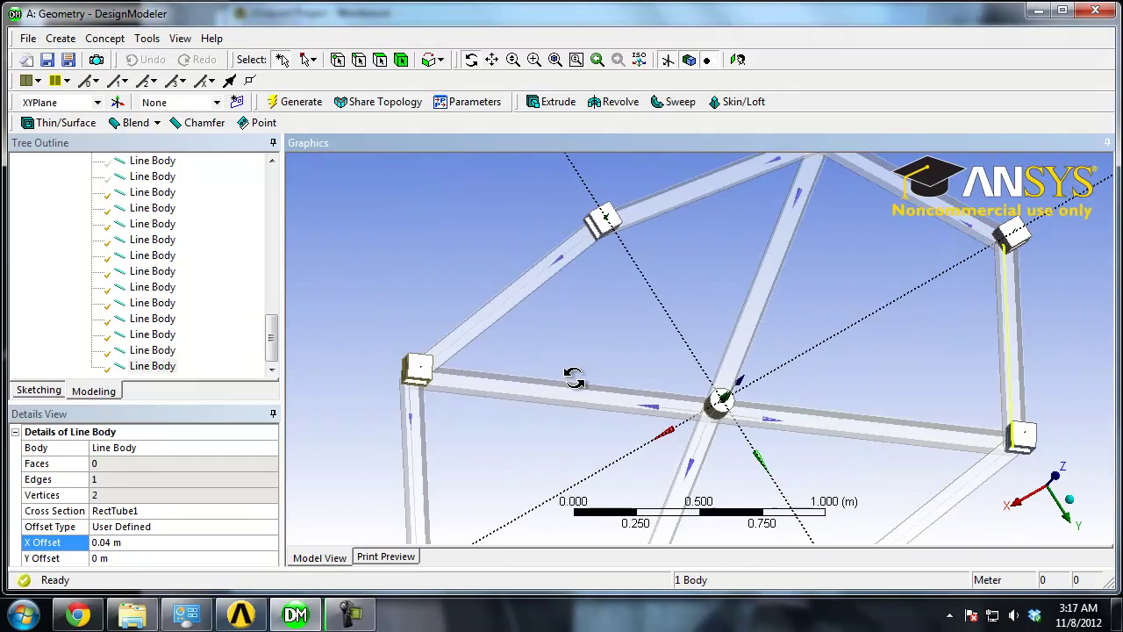
pyautogui.moveTo(573, 377)
pyautogui.mouseDown(button='middle')
pyautogui.moveTo(584, 371)
pyautogui.moveTo(584, 386)
pyautogui.moveTo(534, 354)
pyautogui.moveTo(541, 313)
pyautogui.moveTo(556, 359)
pyautogui.moveTo(582, 382)
pyautogui.mouseUp(button='middle')
pyautogui.moveTo(635, 349); pyautogui.dragTo(632, 355, button='middle')
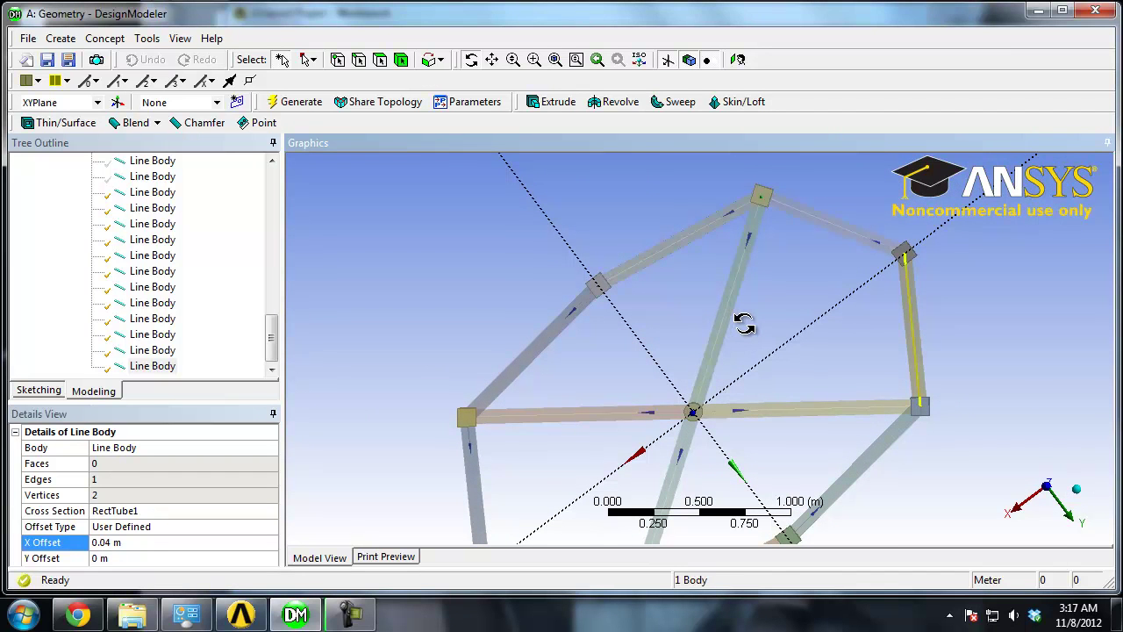
pyautogui.moveTo(770, 322); pyautogui.dragTo(692, 390, button='middle')
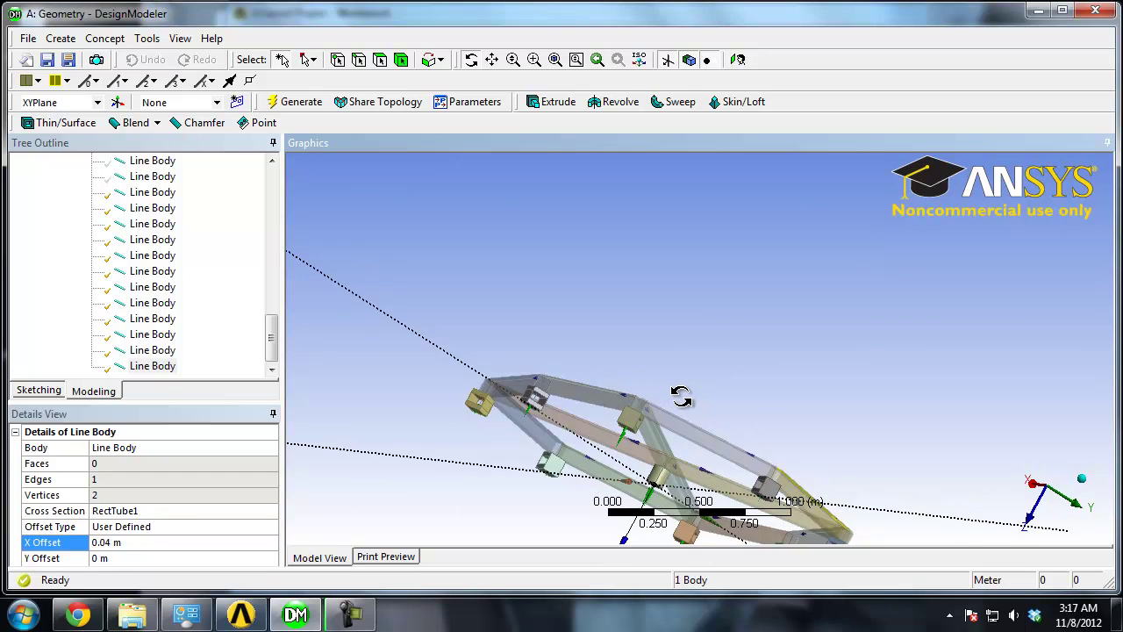